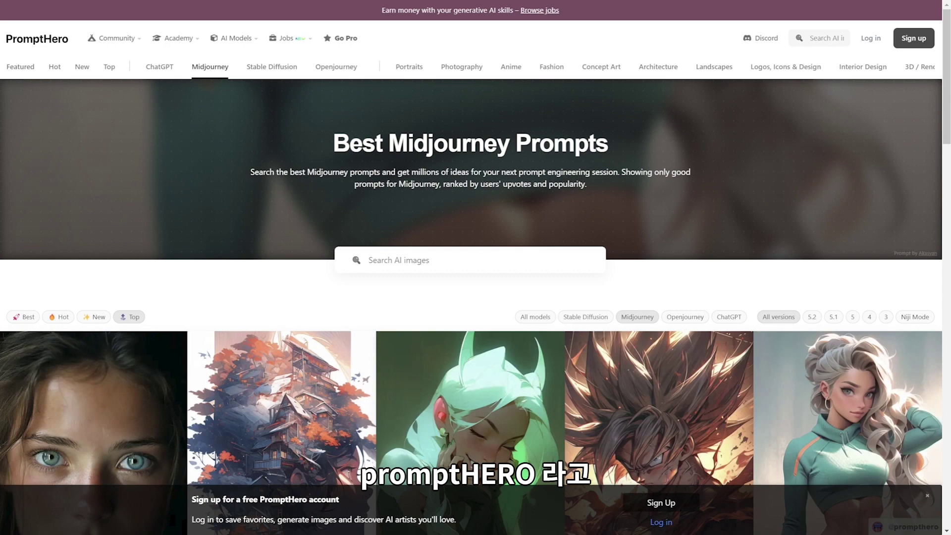
- Sign up for a PromptHero account, saving the login in the browser, and confirm it through the welcome e-mail in Gmail
key("ctrl+plus")
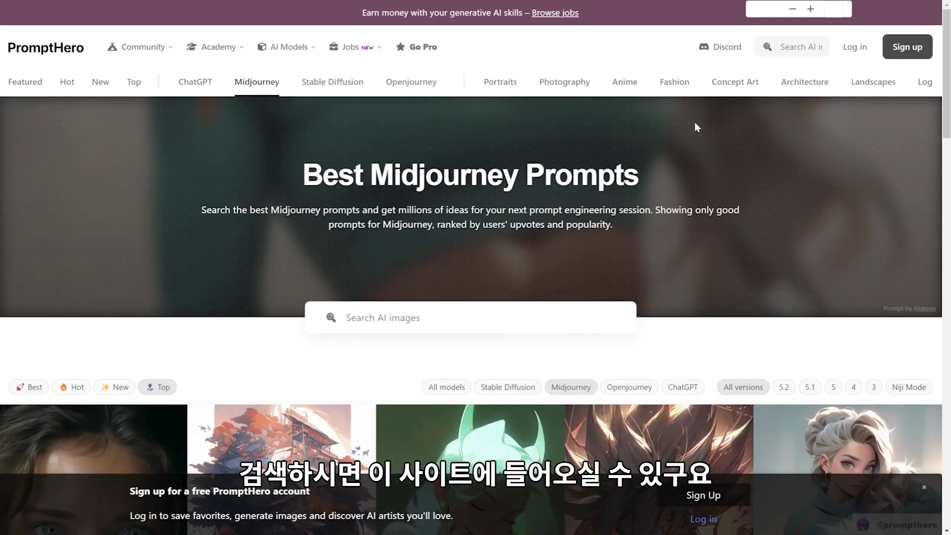
left_click(890, 57)
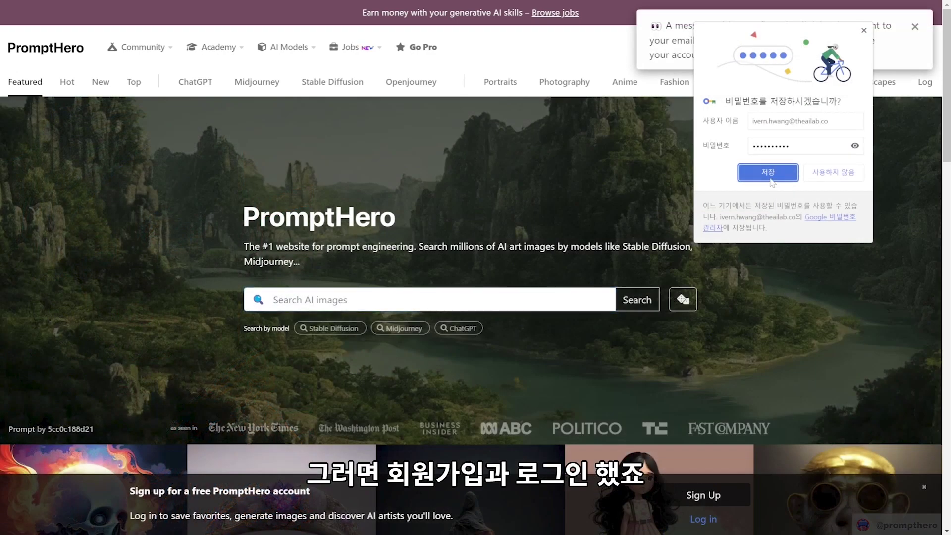
left_click(768, 173)
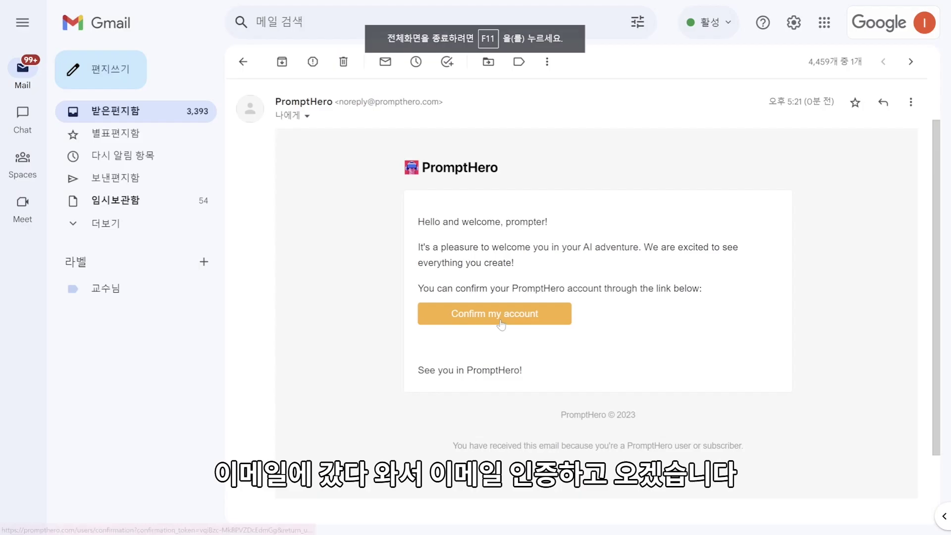
left_click(498, 320)
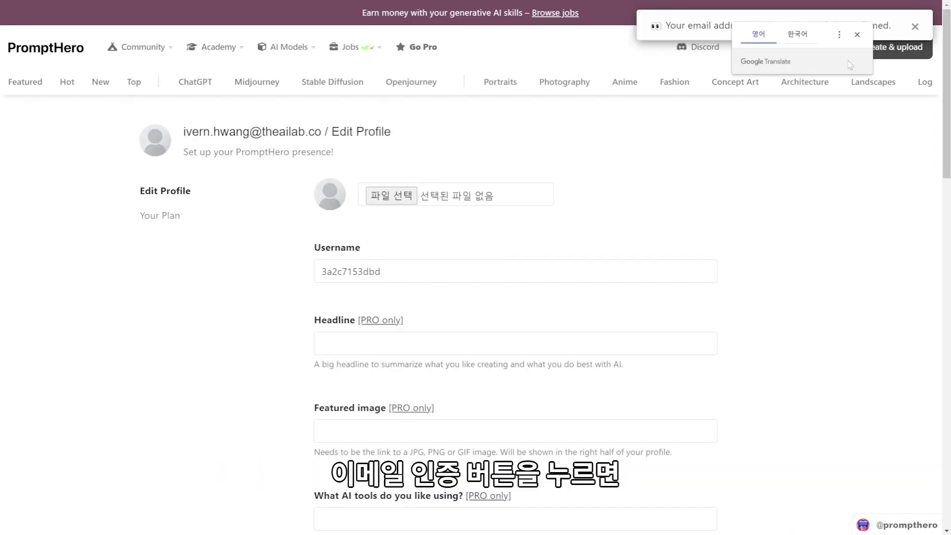
- Review the fields of the Edit Profile form, including those marked PRO only
scroll(515, 297, "down", 7)
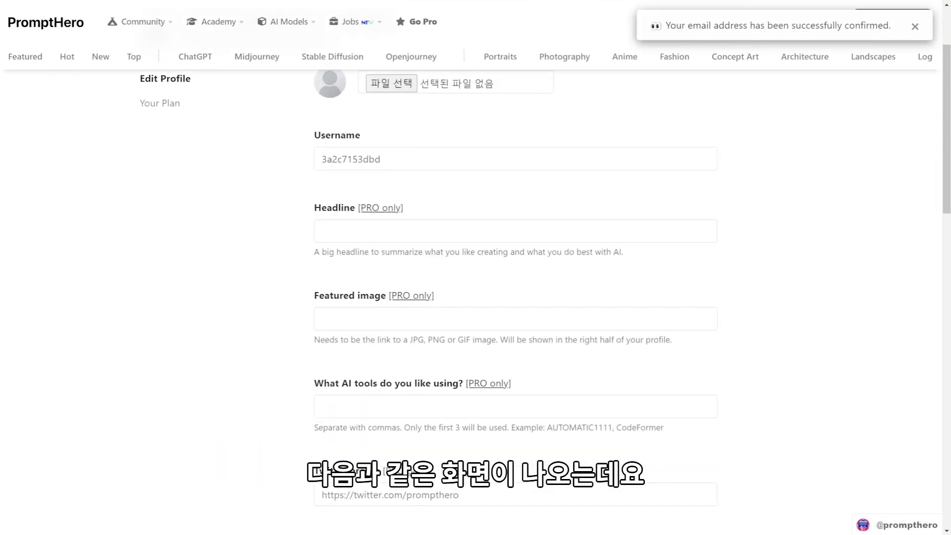
scroll(515, 297, "down", 3)
scroll(515, 297, "up", 6)
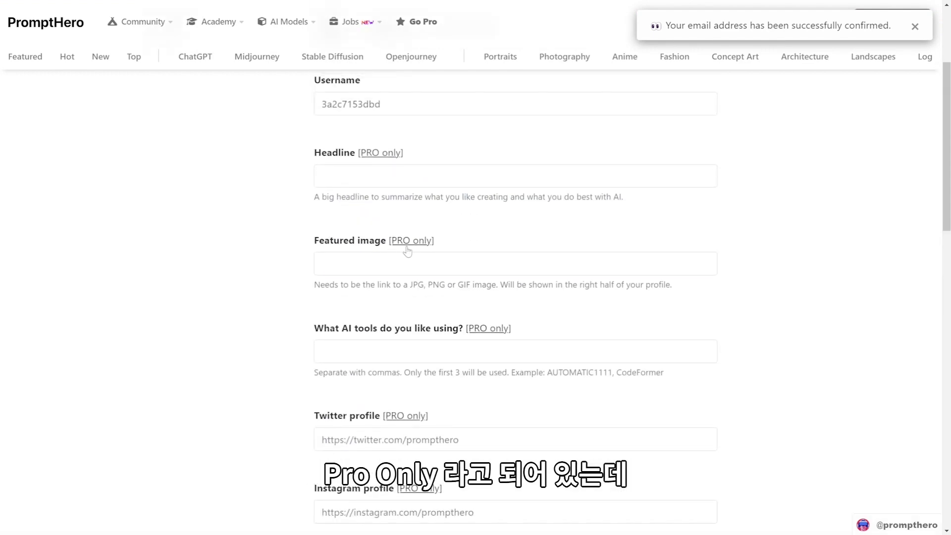
scroll(444, 223, "up", 2)
scroll(419, 234, "down", 8)
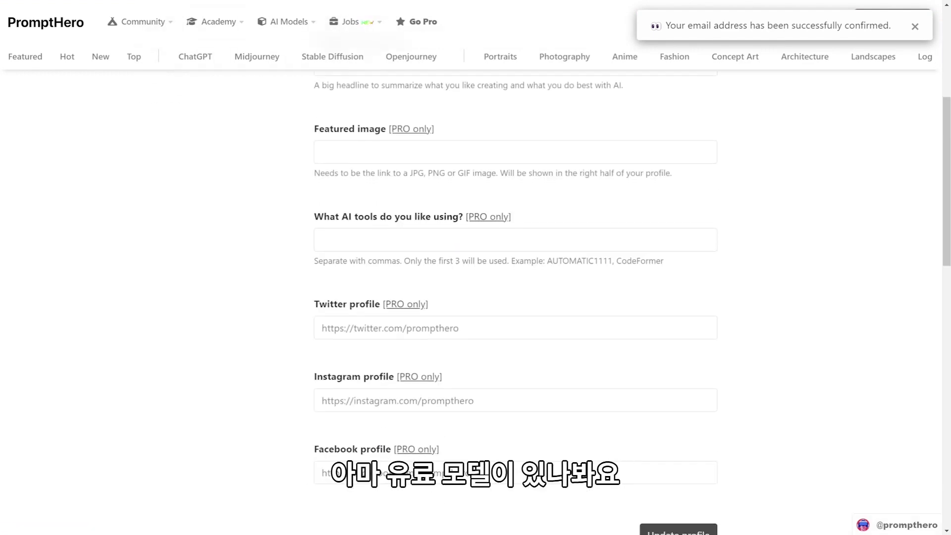
scroll(499, 302, "up", 2)
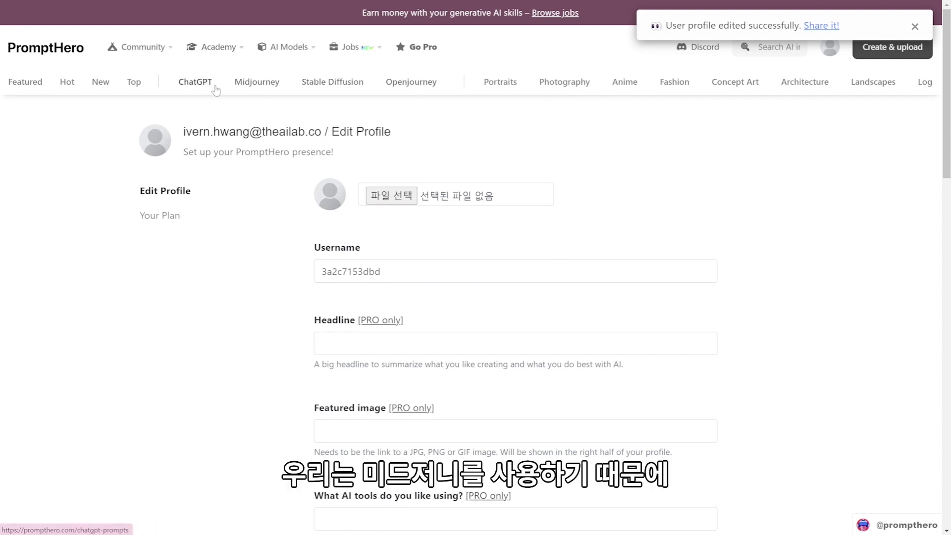
- Open the Midjourney prompts gallery, switch to the Stable Diffusion prompts, and browse their top images
left_click_drag(269, 100, 258, 94)
left_click(260, 87)
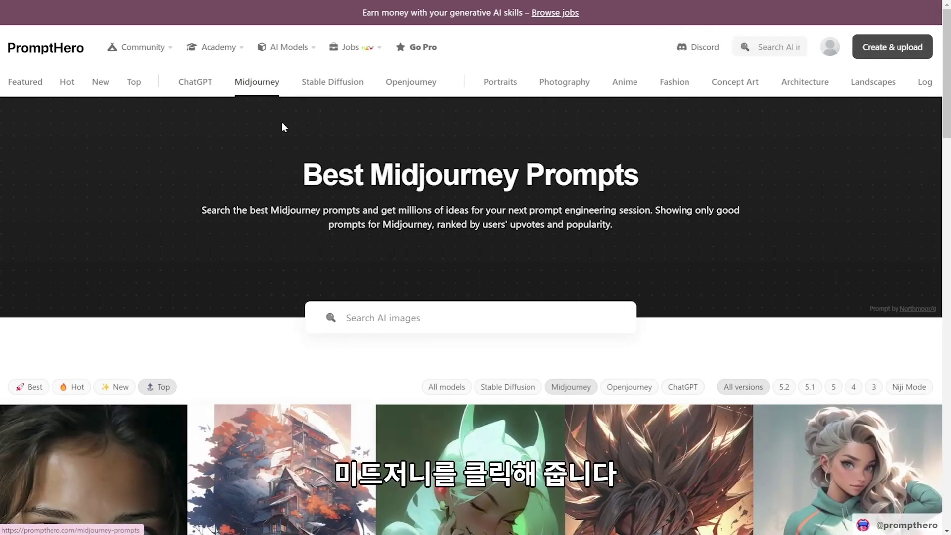
left_click(337, 85)
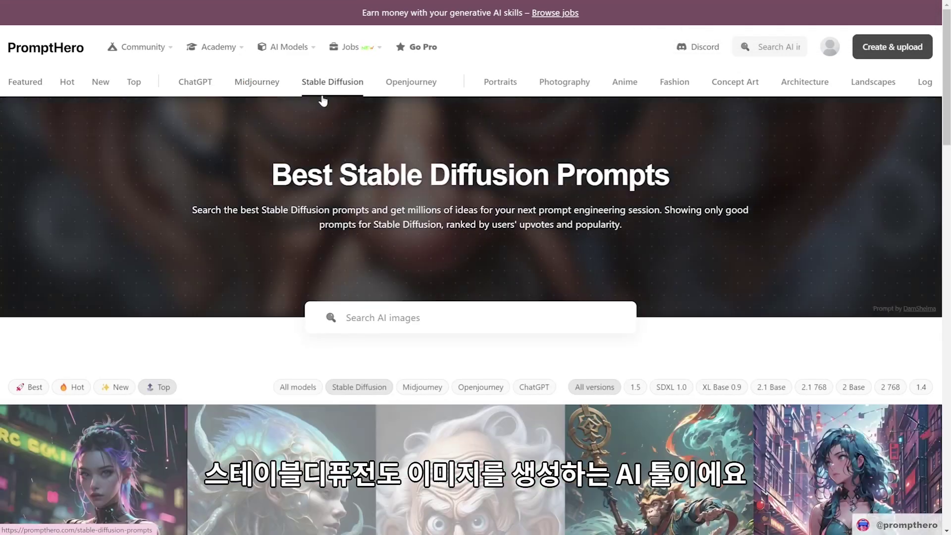
scroll(347, 199, "down", 10)
scroll(475, 297, "down", 10)
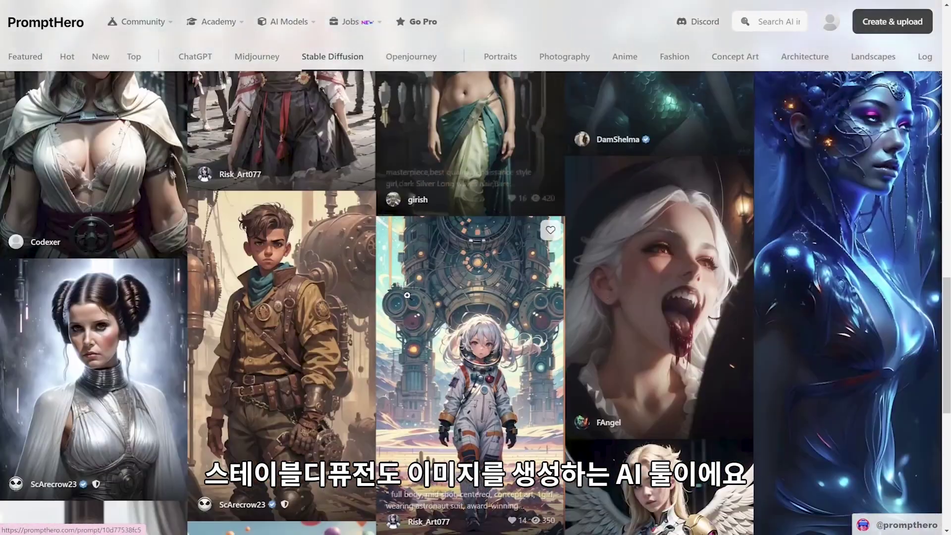
scroll(427, 365, "down", 5)
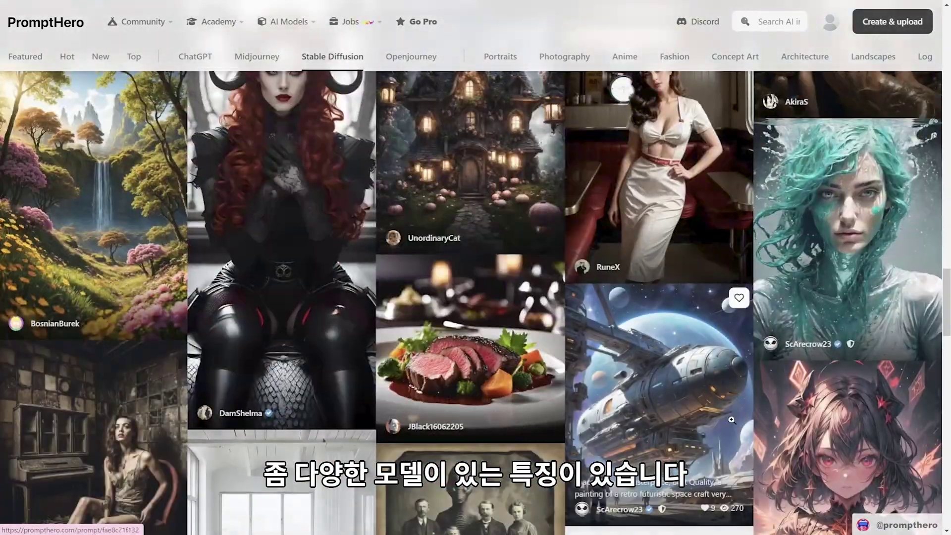
scroll(611, 340, "up", 15)
scroll(661, 341, "down", 5)
scroll(661, 341, "up", 1)
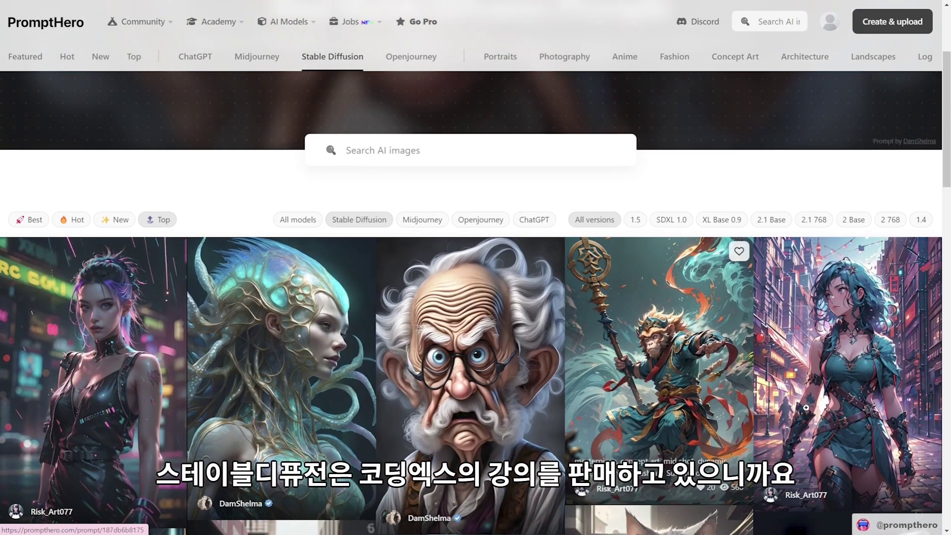
scroll(763, 408, "down", 3)
scroll(763, 408, "up", 10)
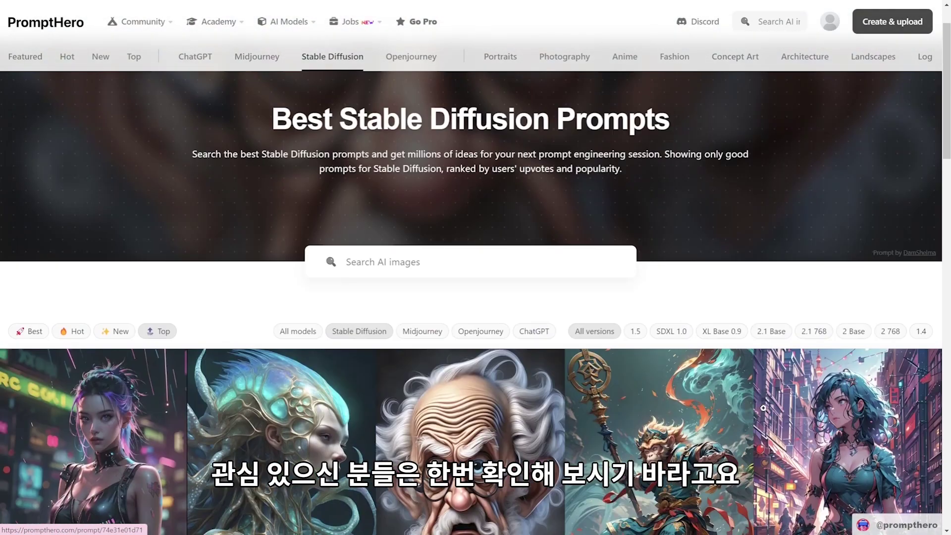
- Return to the Midjourney prompts gallery and open the close-up painting of a blue eye with orange shards to view its prompt
left_click(265, 98)
scroll(767, 327, "down", 6)
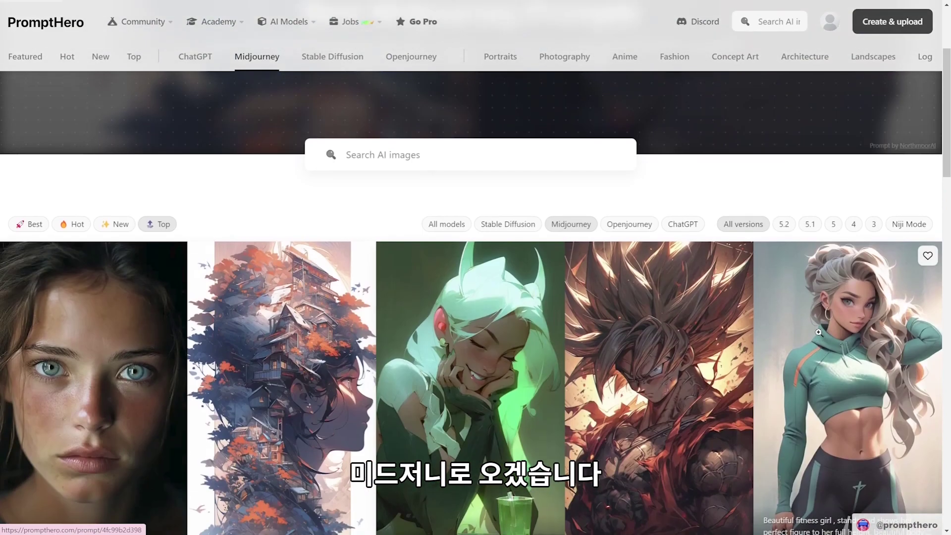
scroll(484, 249, "up", 1)
scroll(616, 313, "down", 6)
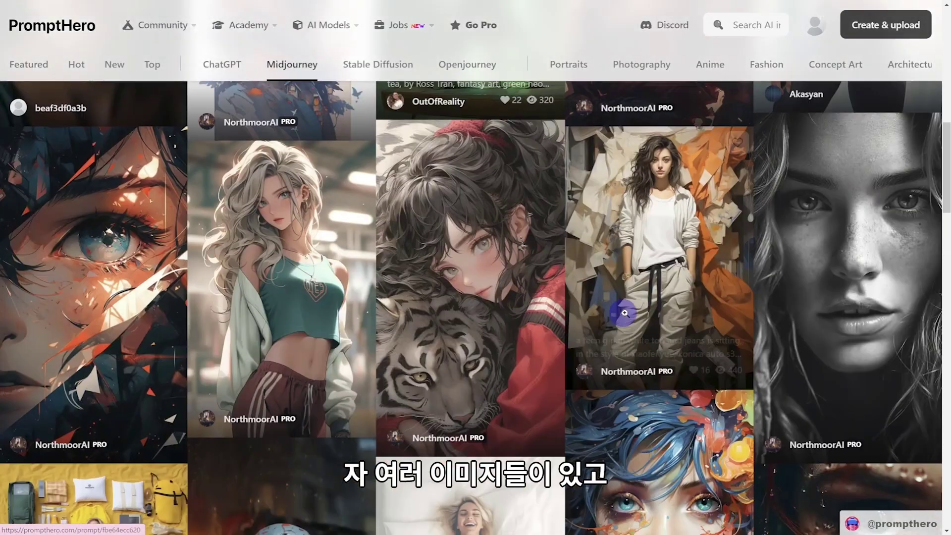
scroll(860, 233, "down", 1)
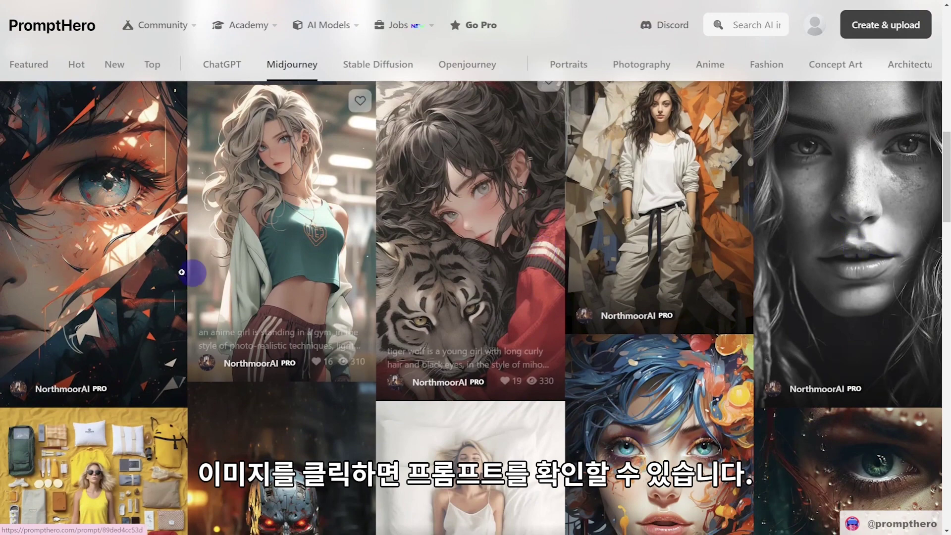
left_click(149, 266)
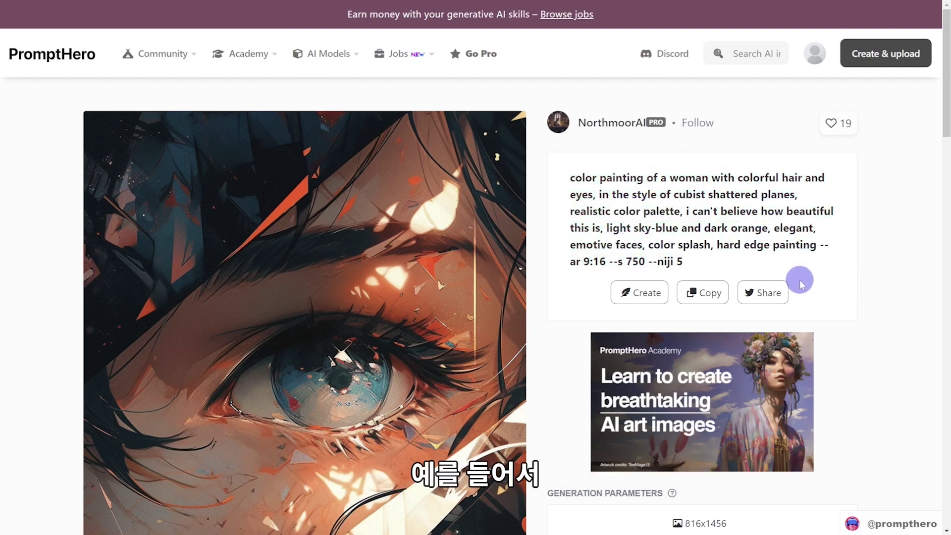
- List the images whose prompts contain the word "elegant" from the eye painting's prompt and browse them
left_click(798, 230)
scroll(404, 253, "down", 6)
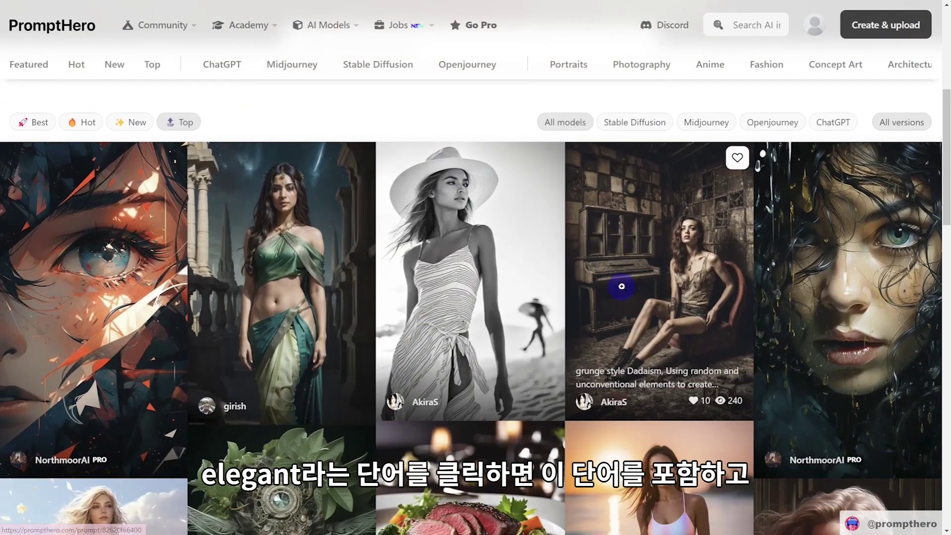
scroll(403, 253, "down", 12)
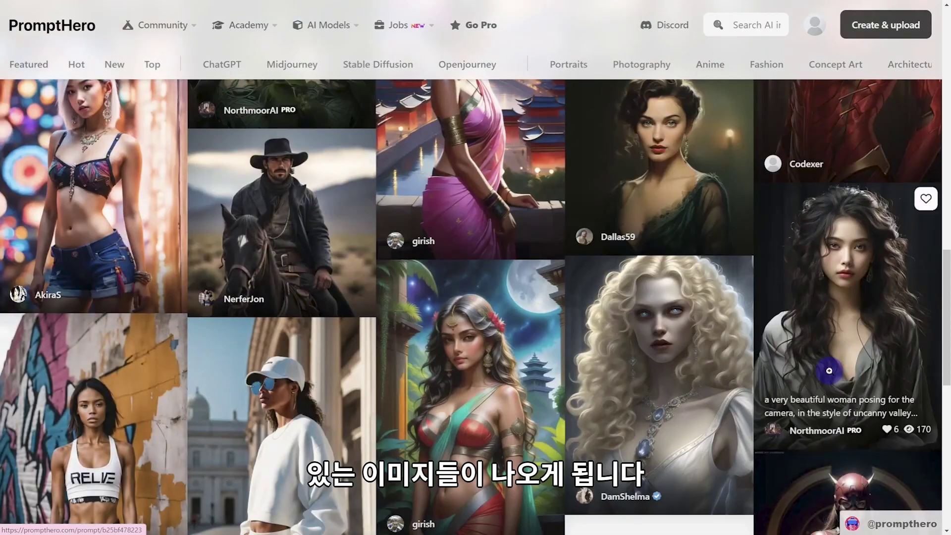
scroll(538, 357, "down", 6)
scroll(538, 357, "down", 8)
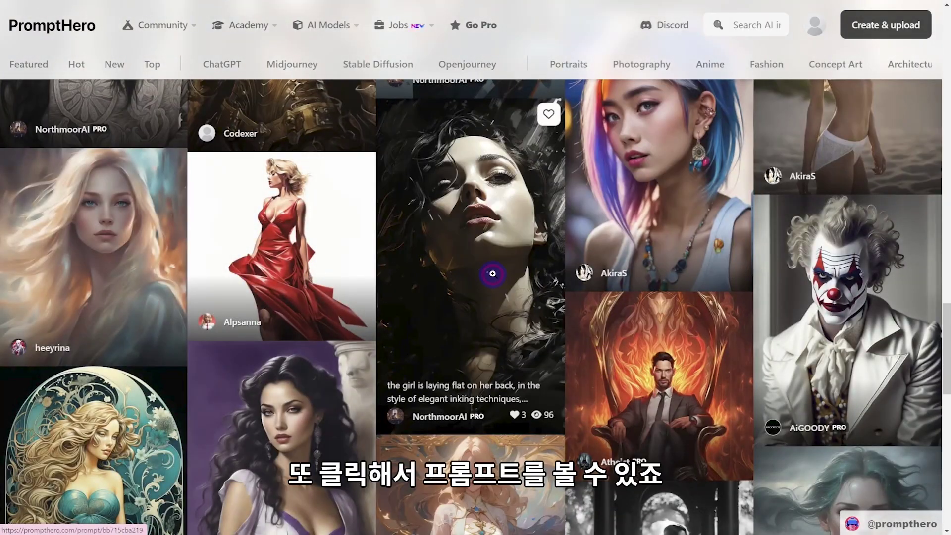
- Open the dark inked portrait of the black-haired woman and copy its full prompt, from "the girl is laying flat" to the version parameter
left_click(492, 273)
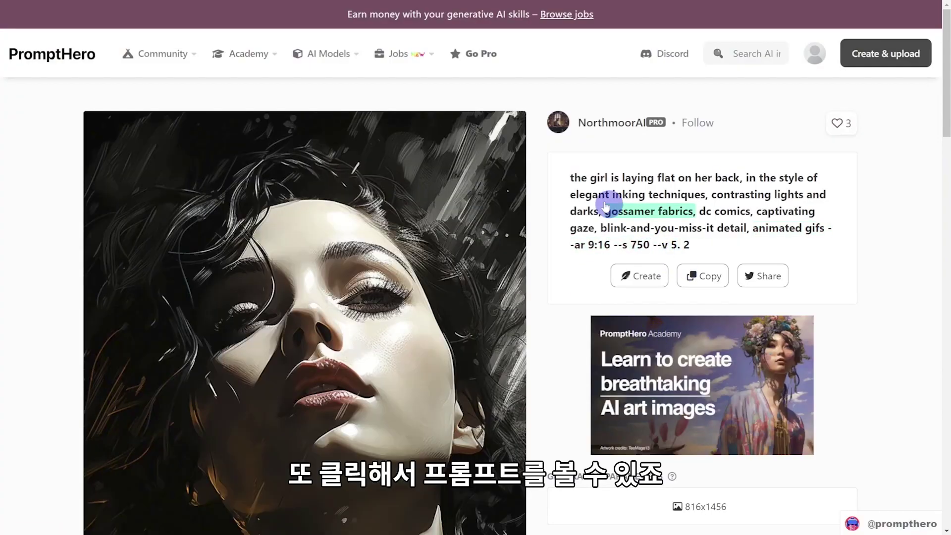
left_click_drag(559, 177, 819, 238)
left_click(793, 259)
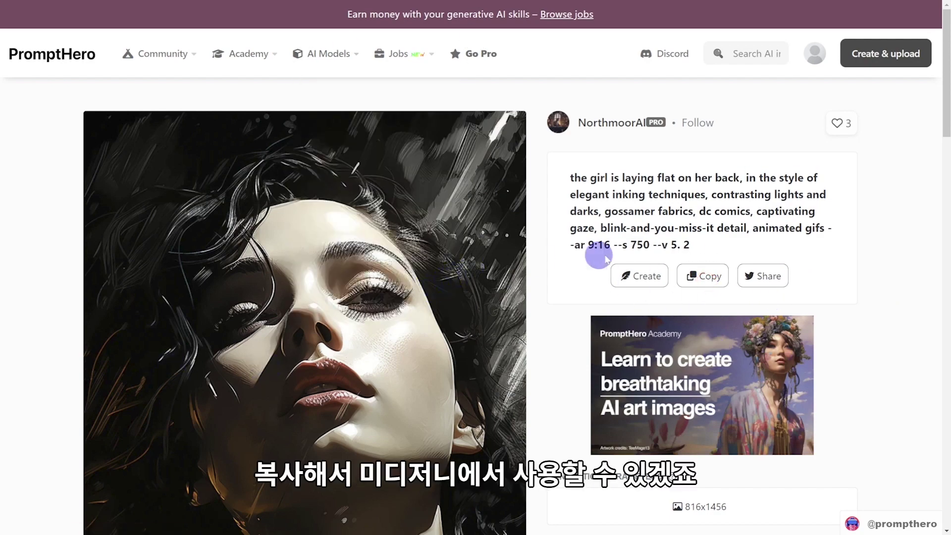
- Switch to Discord and submit the copied prompt to the Midjourney Bot with the /imagine command
key("alt+Tab")
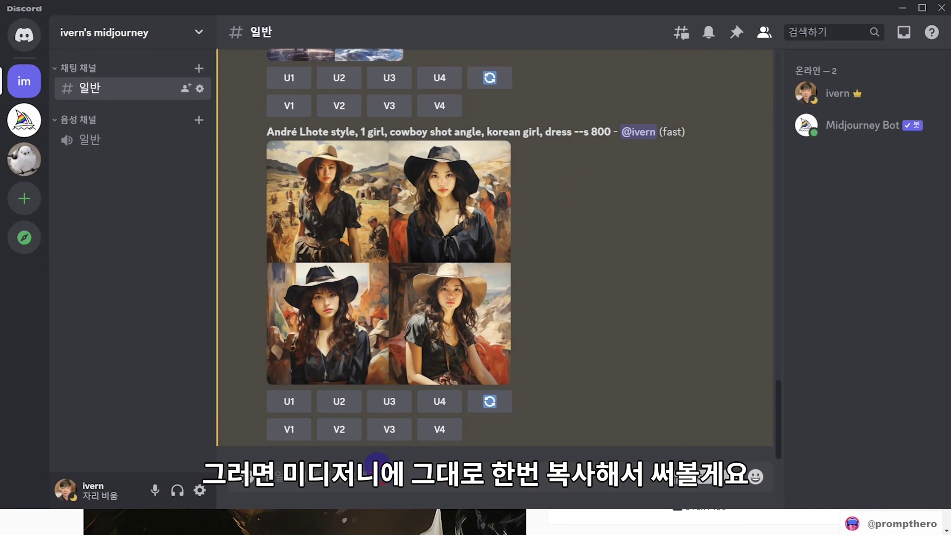
type("/p")
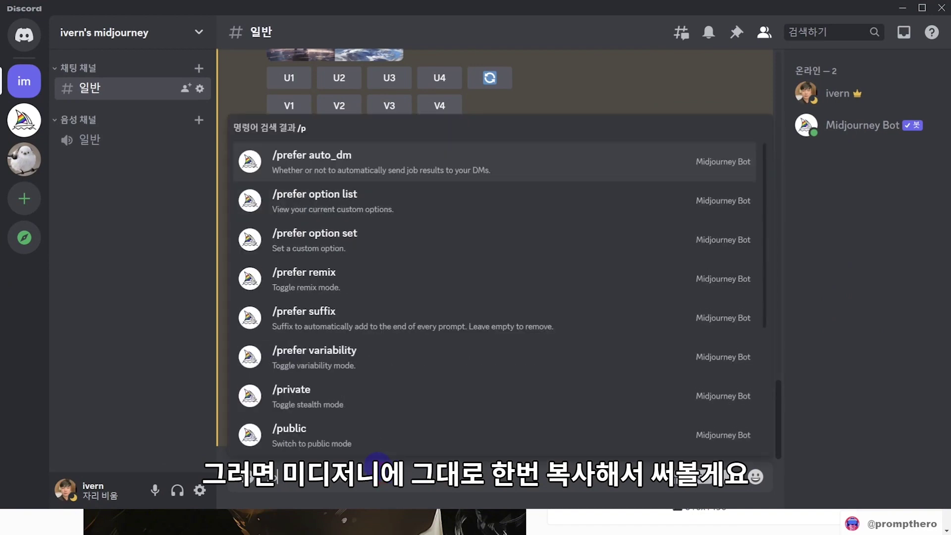
key("BackSpace")
type("ima")
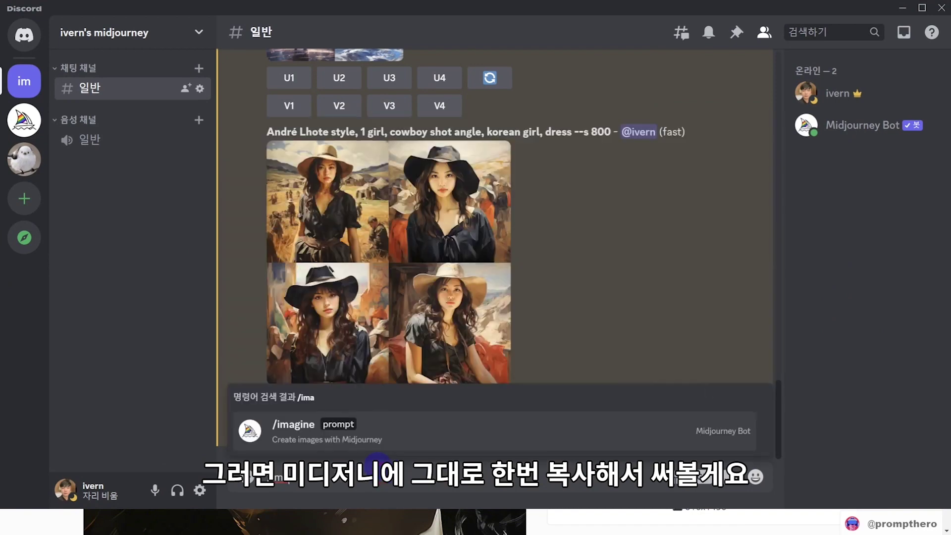
key("Return")
key("ctrl+v")
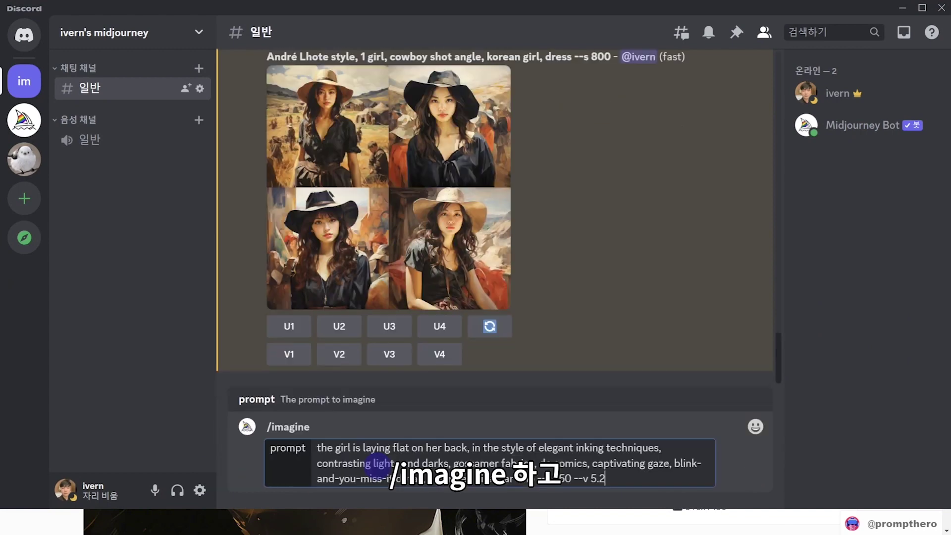
key("Return")
- Move the Discord window aside and return to the PromptHero page to view the original portrait in full
left_click_drag(592, 8, 637, 30)
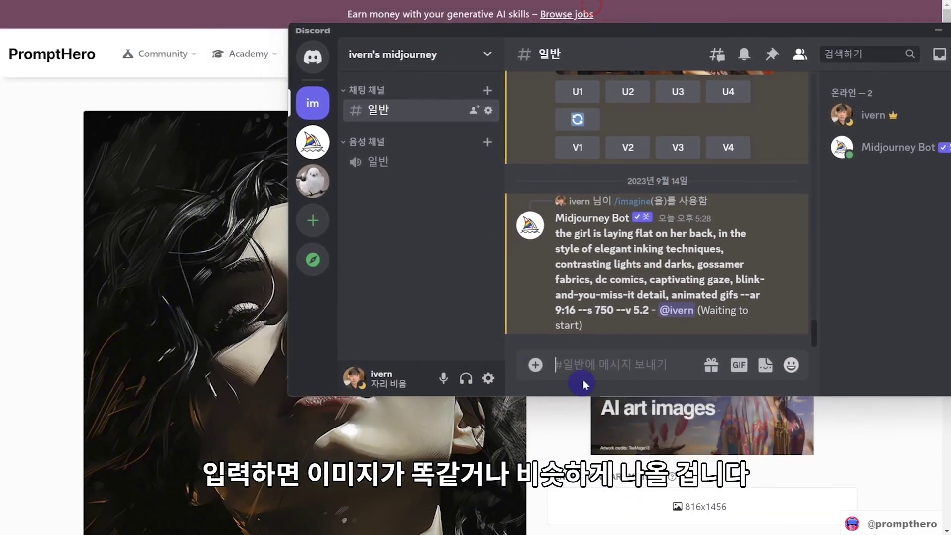
left_click(45, 308)
scroll(397, 342, "down", 3)
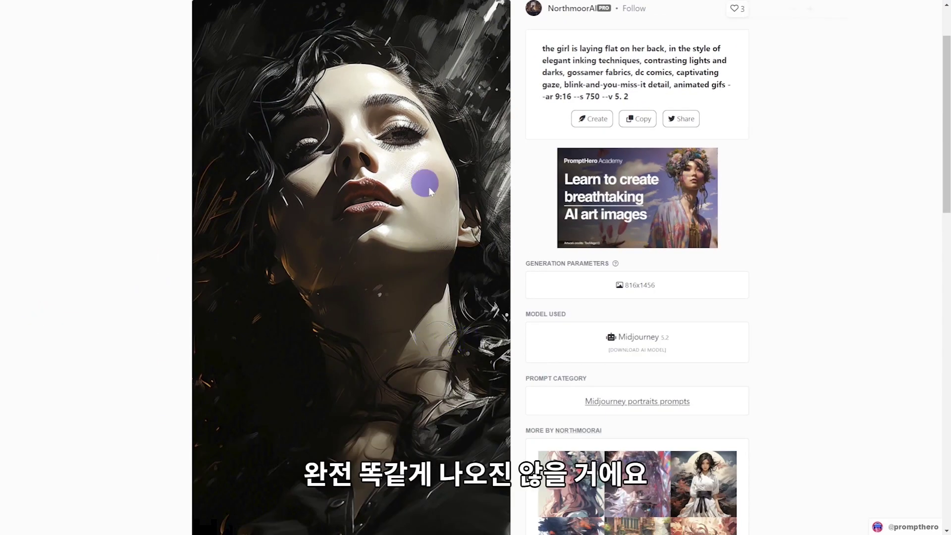
- Switch back to Discord, examine the generated image grid enlarged, and compare it with the original portrait's PromptHero page
key("alt+Tab")
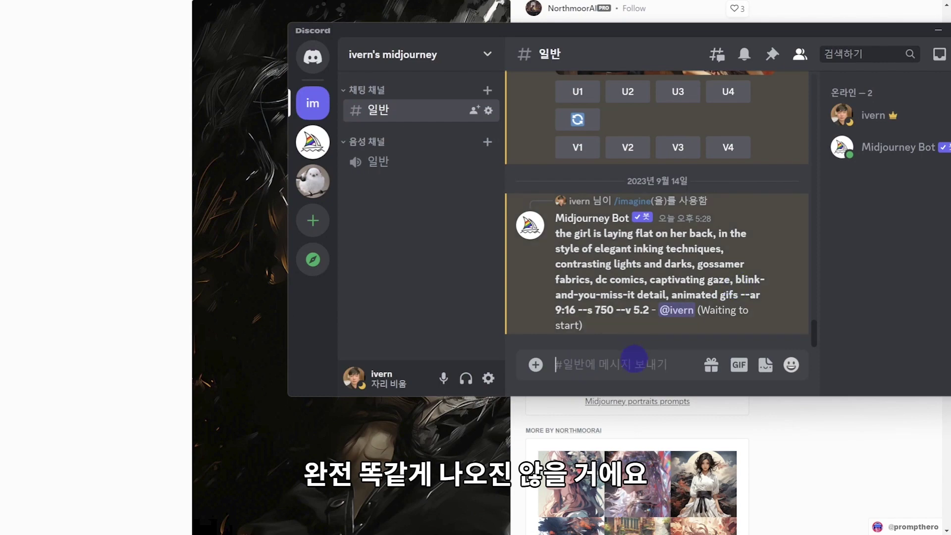
left_click(345, 281)
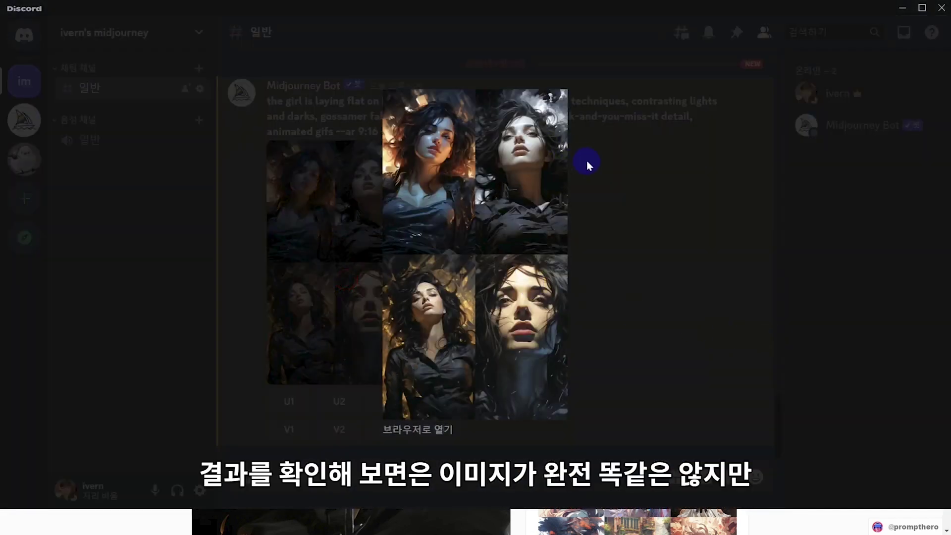
left_click(460, 29)
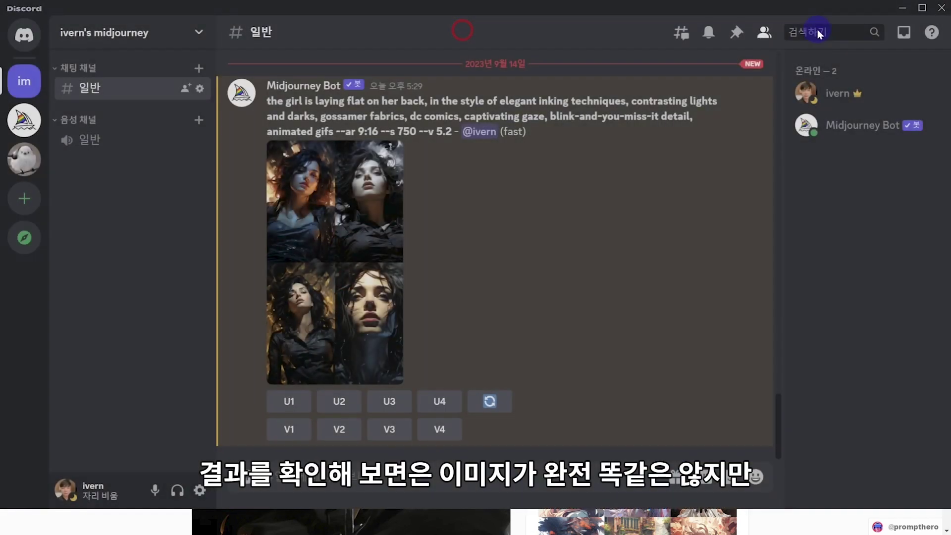
left_click(344, 238)
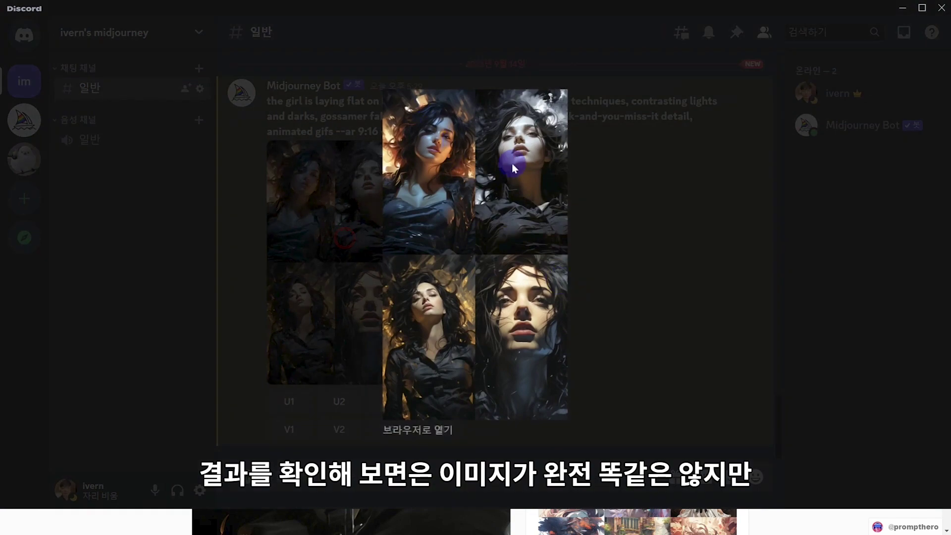
left_click(668, 270)
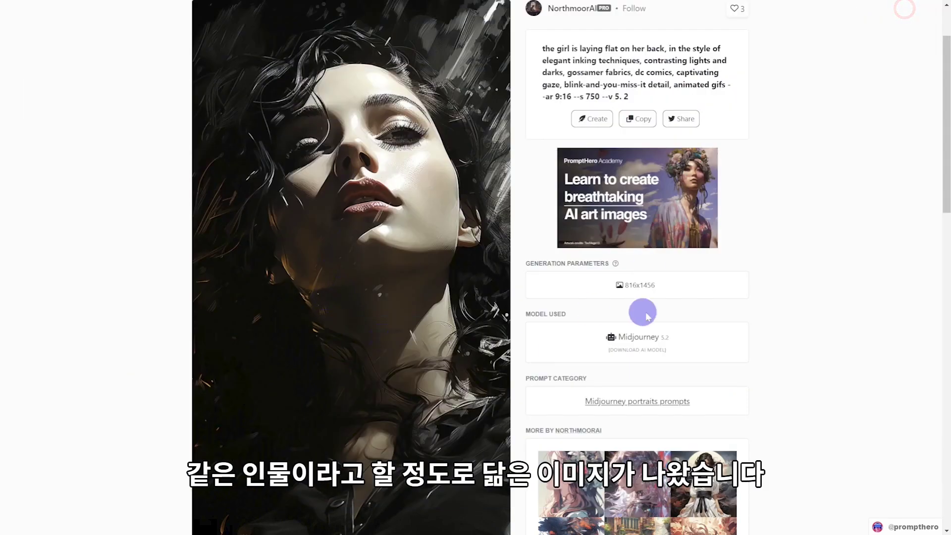
scroll(646, 316, "down", 7)
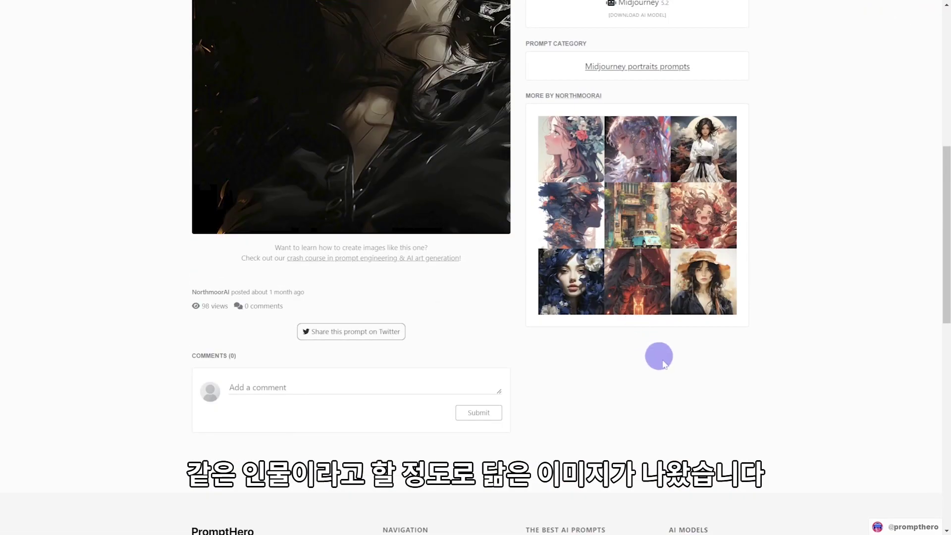
- Return to the PromptHero home page and look over its featured images
scroll(659, 356, "up", 8)
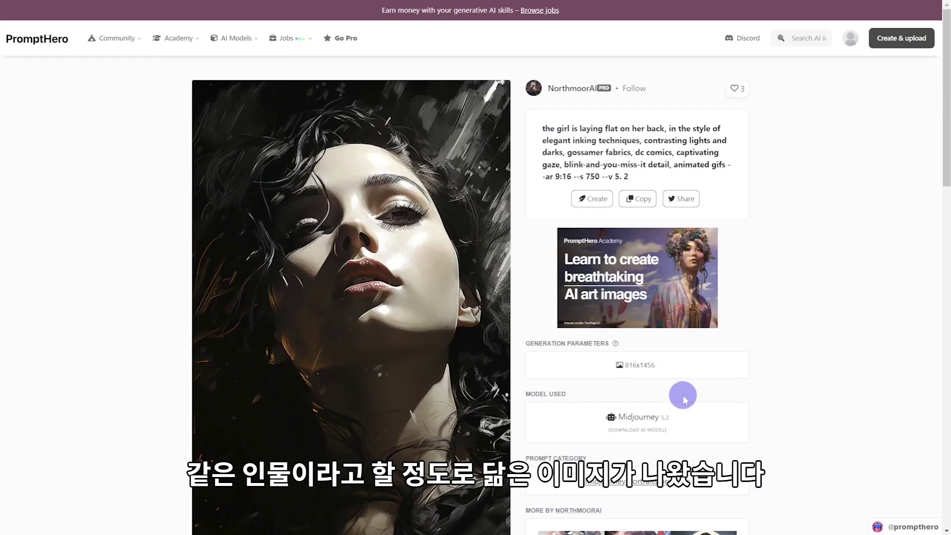
left_click(49, 36)
scroll(376, 223, "down", 5)
scroll(414, 287, "up", 5)
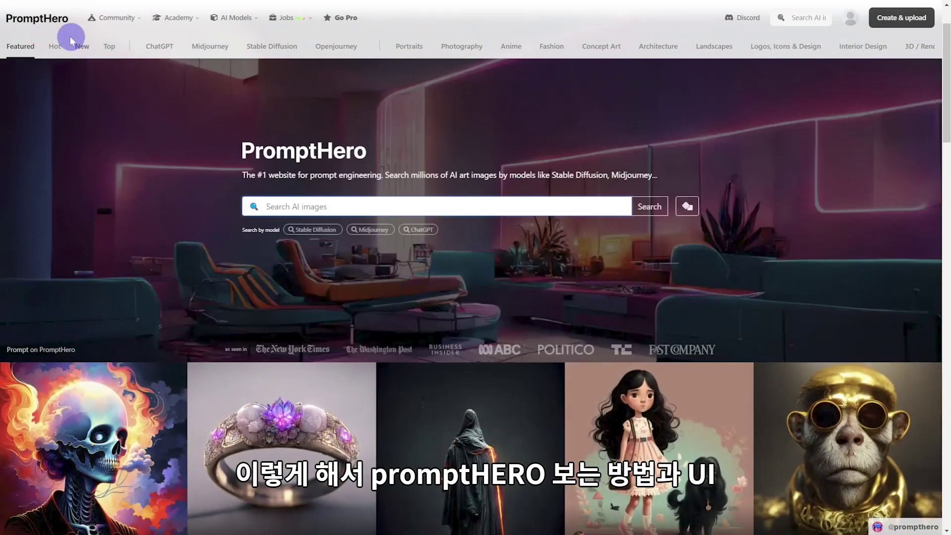
- Open the Midjourney prompts gallery and view the close-up portrait of the blue-eyed woman, enlarged together with its prompt
left_click(203, 50)
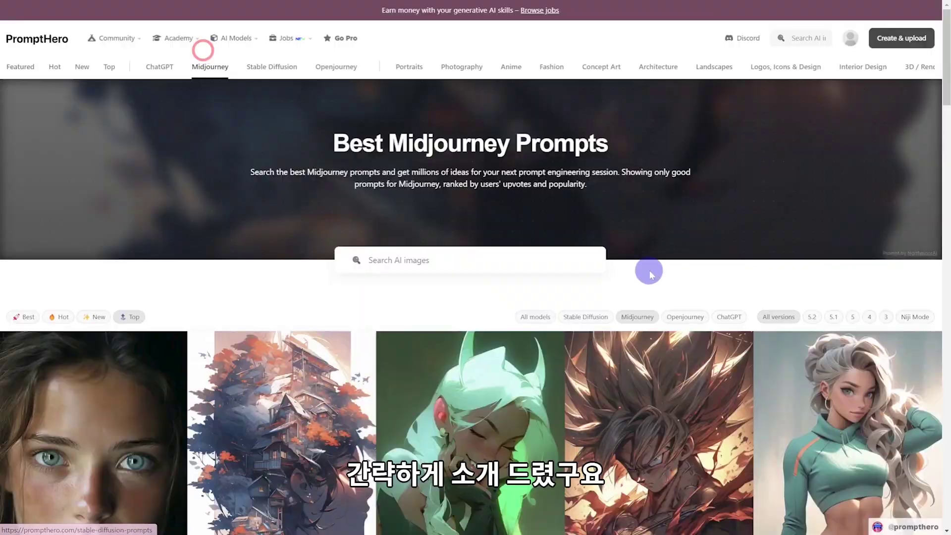
scroll(651, 271, "down", 5)
scroll(88, 218, "up", 1)
left_click(88, 219)
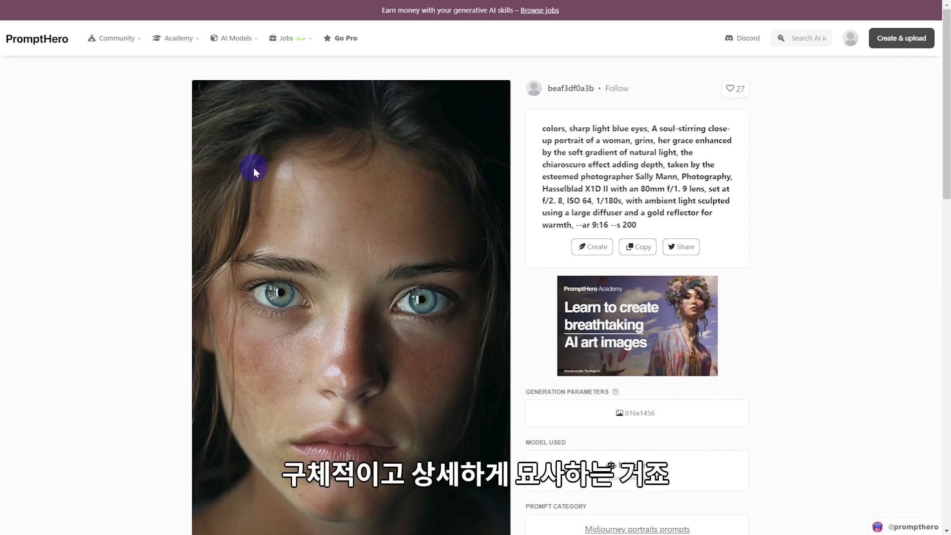
scroll(783, 282, "up", 2, "ctrl")
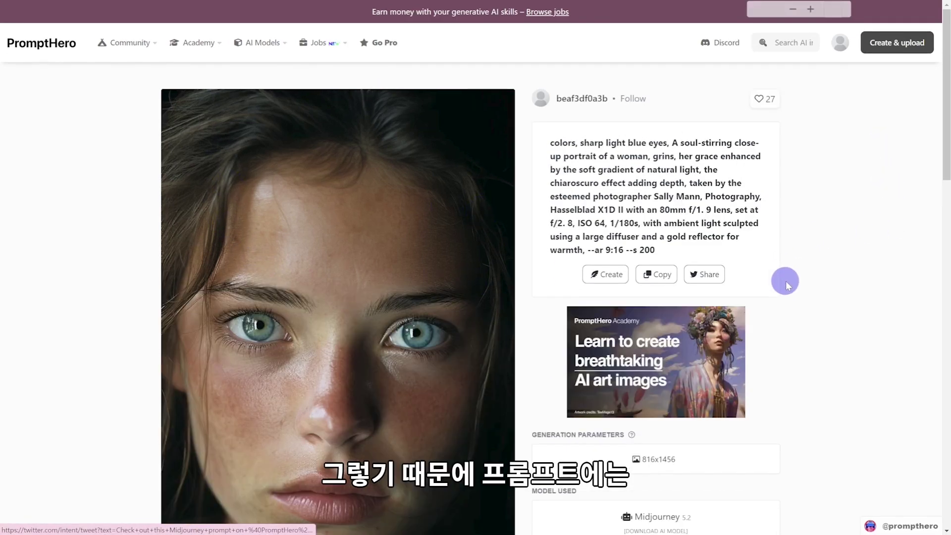
scroll(842, 282, "down", 1)
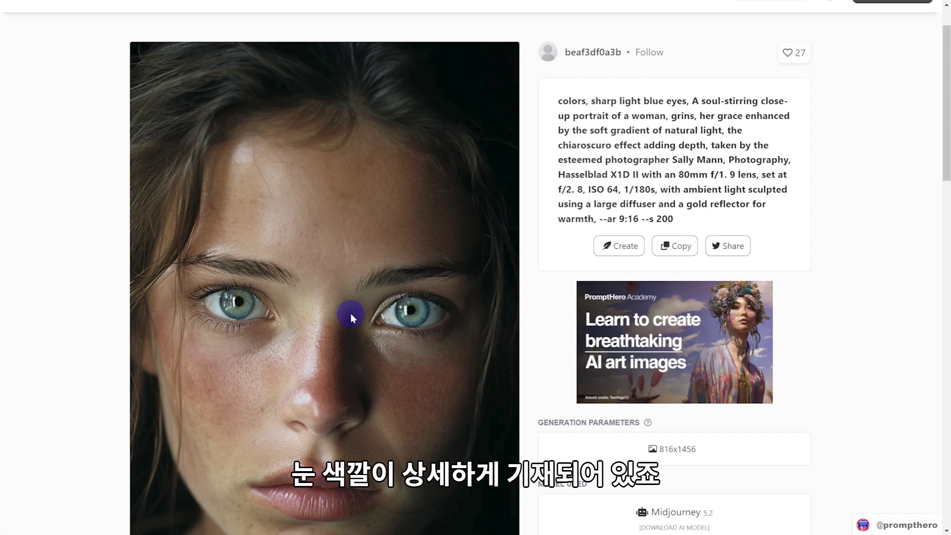
- Highlight the phrase "sharp light blue eyes" in the portrait's prompt and compare it with the woman's eyes
left_click_drag(590, 101, 693, 101)
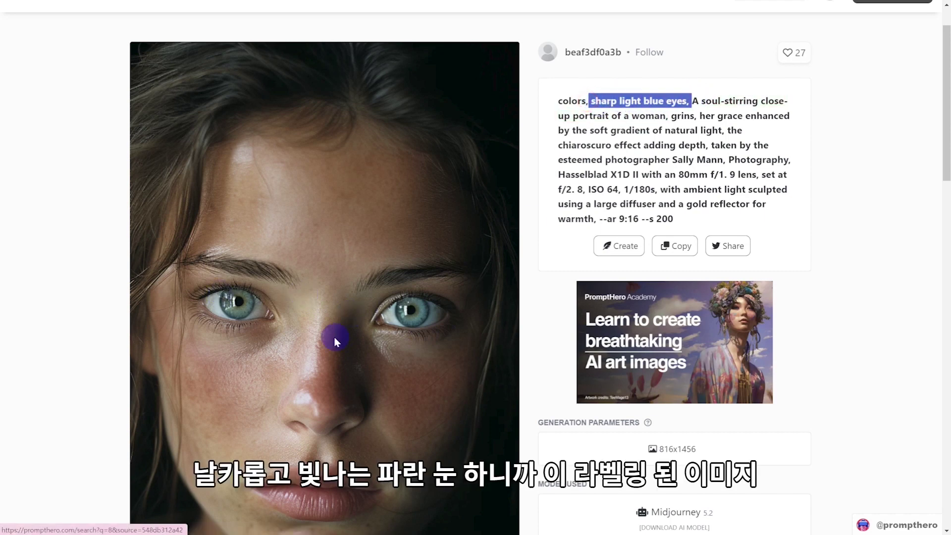
left_click(541, 194)
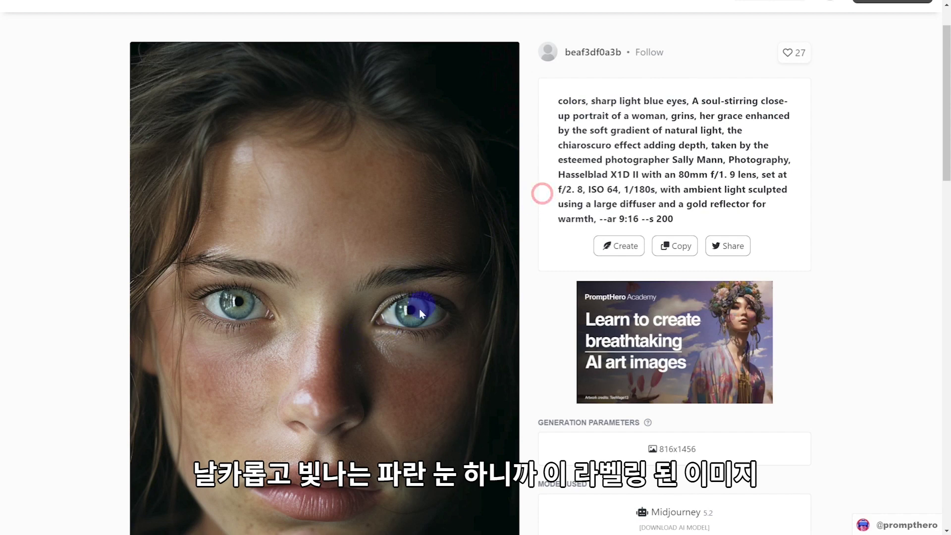
left_click_drag(710, 145, 719, 160)
left_click(819, 99)
left_click_drag(591, 100, 690, 102)
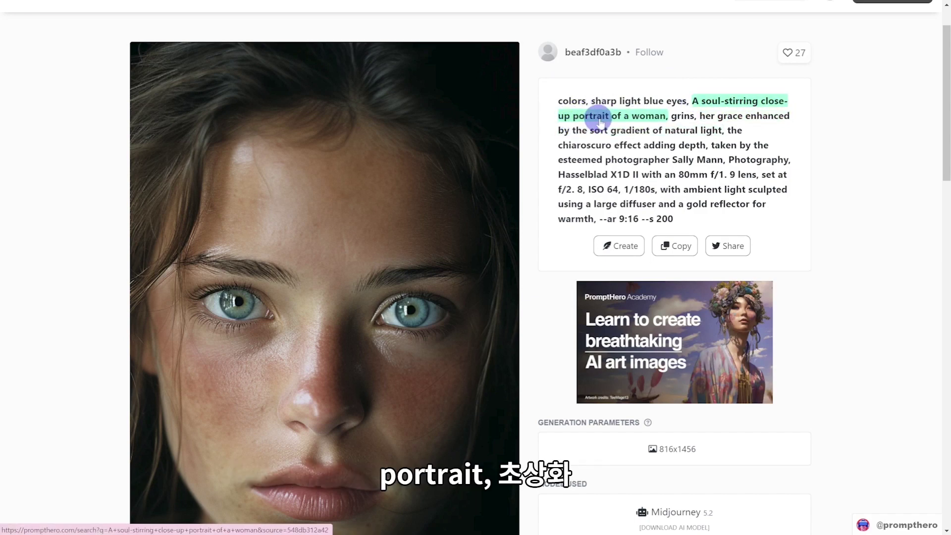
- Examine the portrait from hair to neck against the prompt phrase "A soul-stirring close-up portrait of a woman"
scroll(436, 372, "down", 3)
scroll(436, 373, "up", 2)
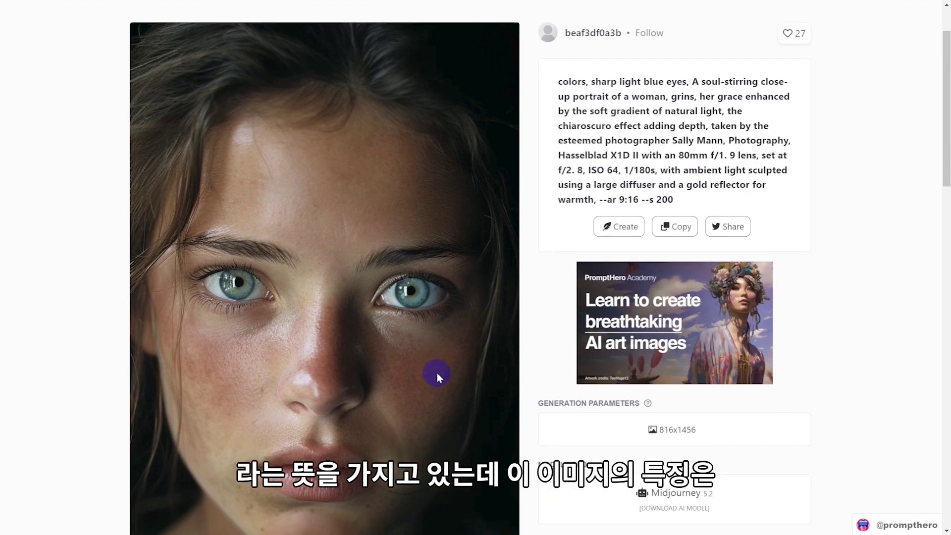
scroll(436, 373, "down", 4)
scroll(360, 340, "up", 1)
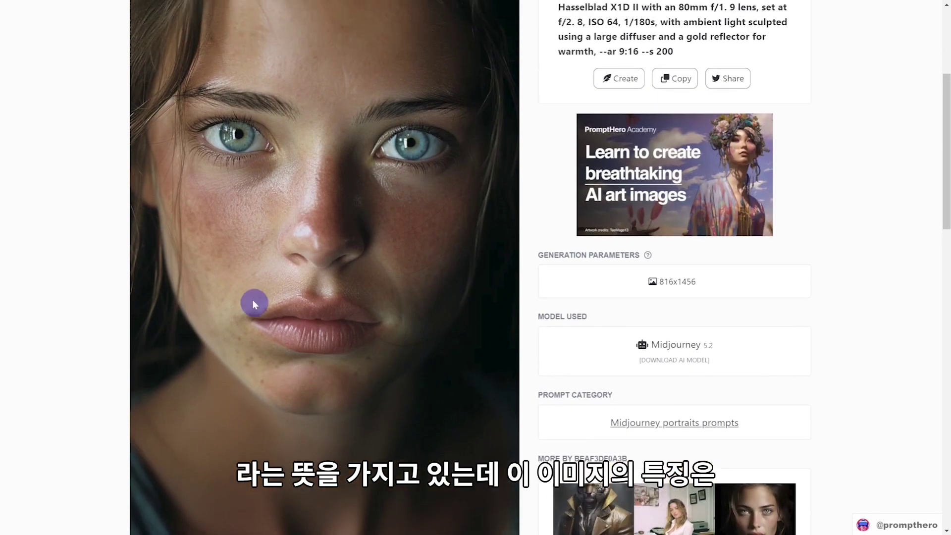
scroll(323, 275, "up", 3)
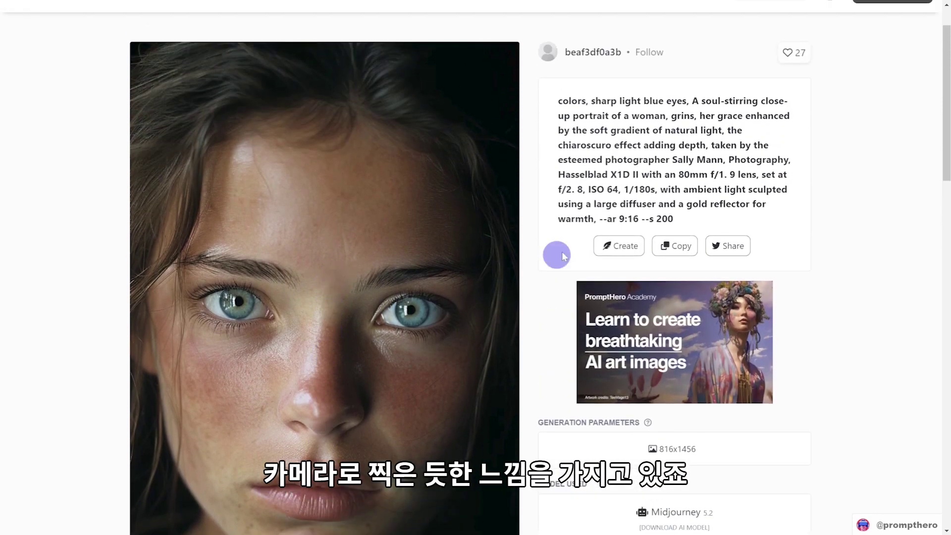
- Enlarge the page, highlight the camera settings from "Hasselblad X1D II" to "1/180s" in the prompt, and compare them with the portrait
key("ctrl+plus")
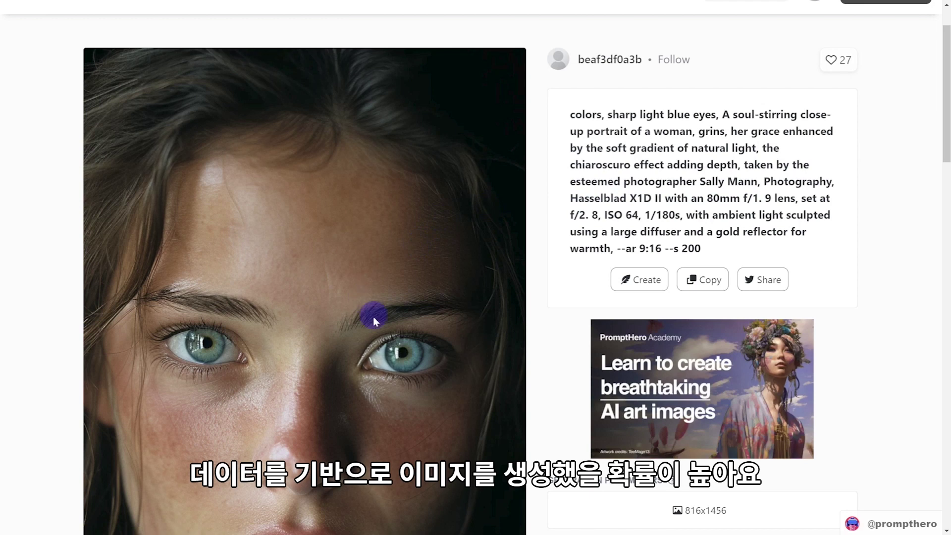
left_click_drag(564, 197, 759, 198)
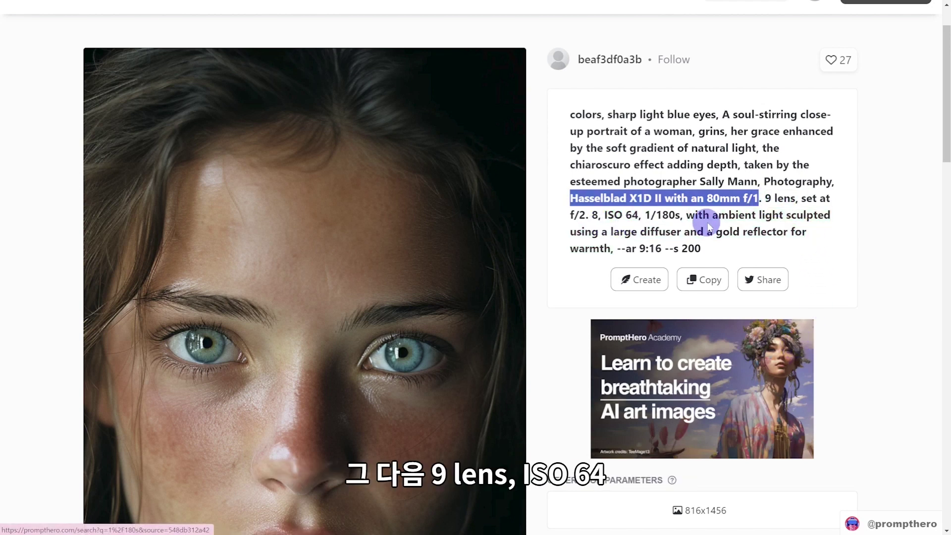
left_click_drag(557, 198, 656, 215)
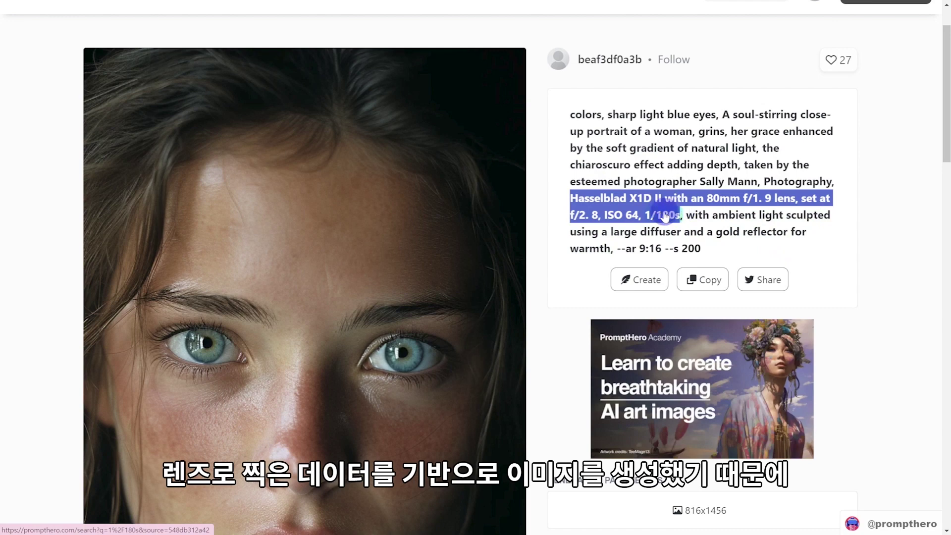
scroll(391, 370, "down", 5)
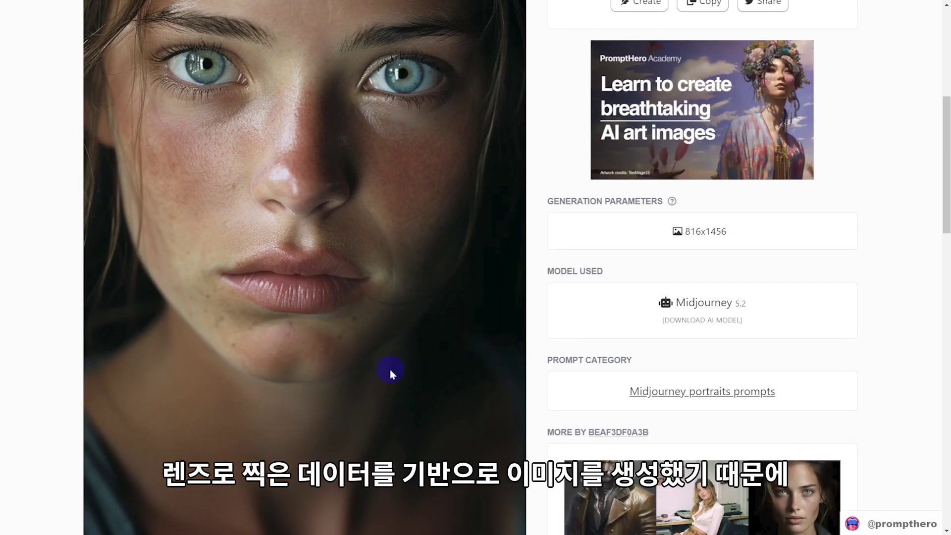
scroll(309, 353, "up", 4)
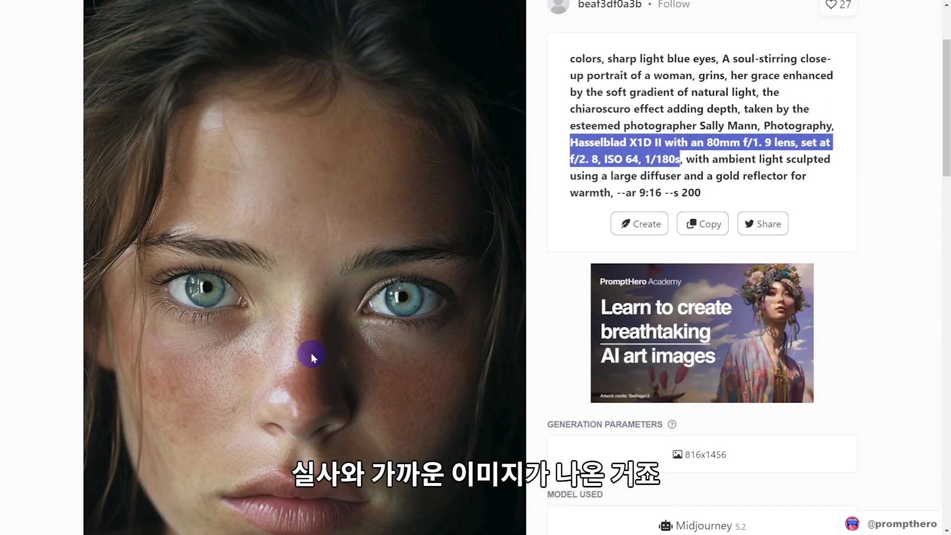
scroll(346, 349, "up", 1)
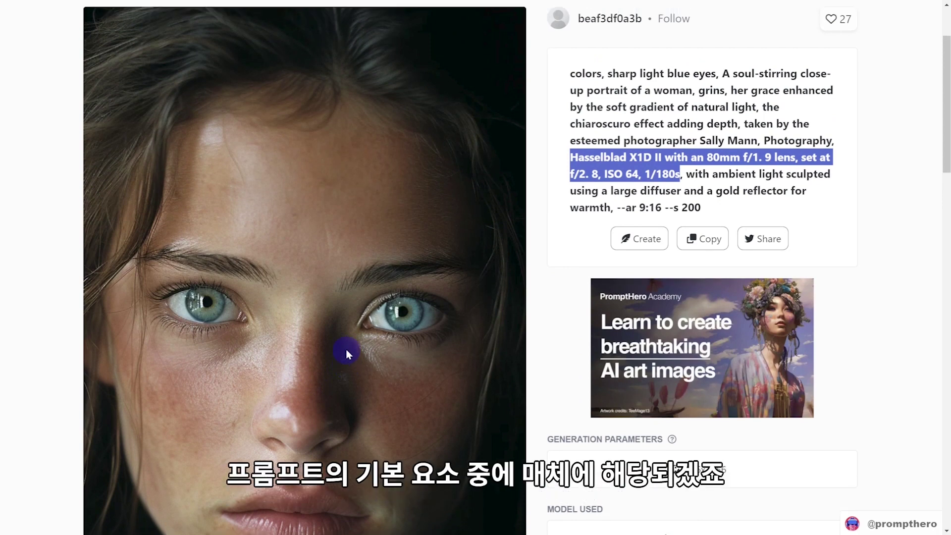
- Review the camera and lens wording again and highlight the photographer reference in the portrait's prompt
scroll(346, 348, "down", 3)
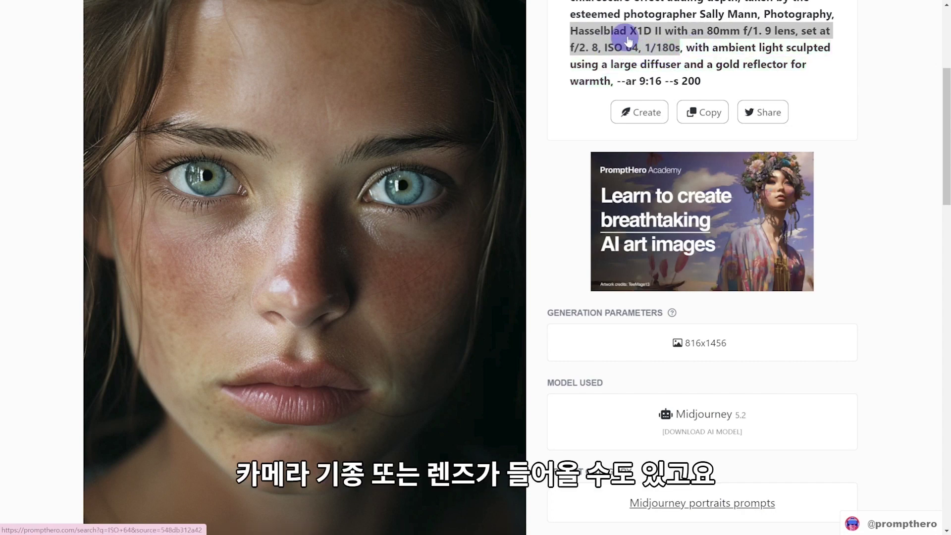
scroll(614, 49, "up", 2)
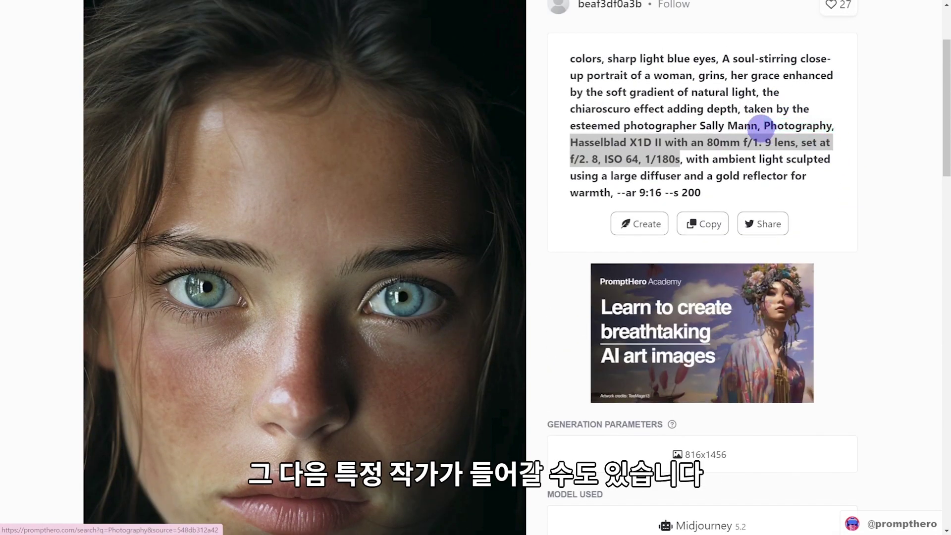
left_click_drag(762, 126, 743, 110)
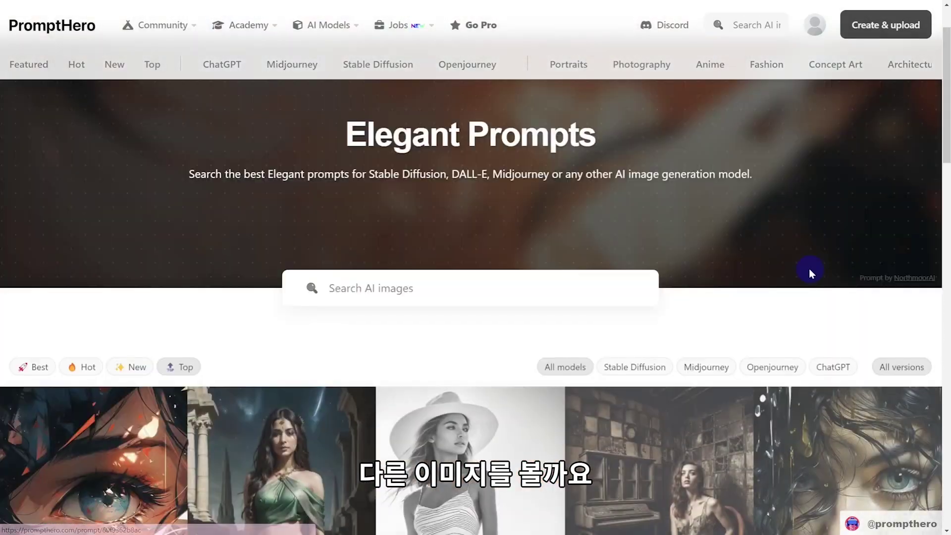
- Browse the Elegant prompts gallery and reopen the dark inked portrait of the black-haired woman
scroll(803, 275, "down", 15)
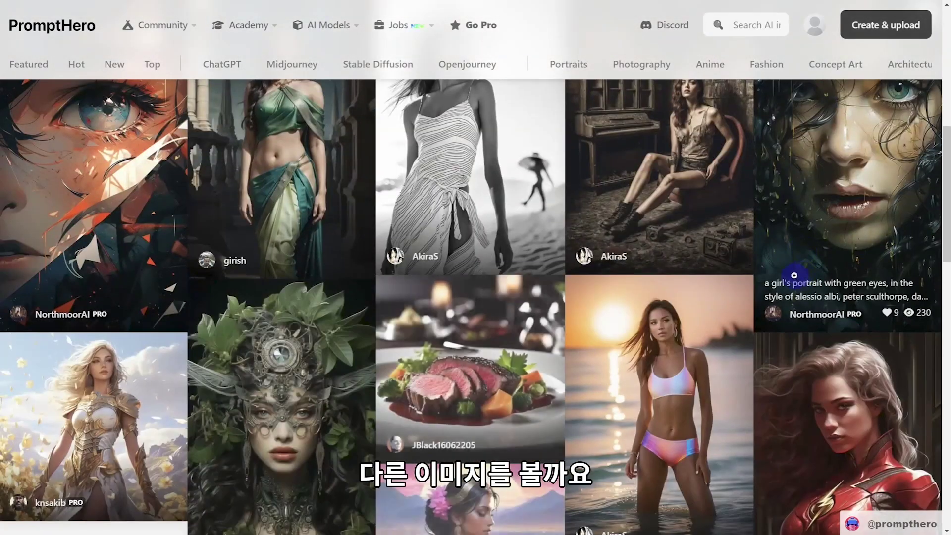
scroll(790, 277, "down", 6)
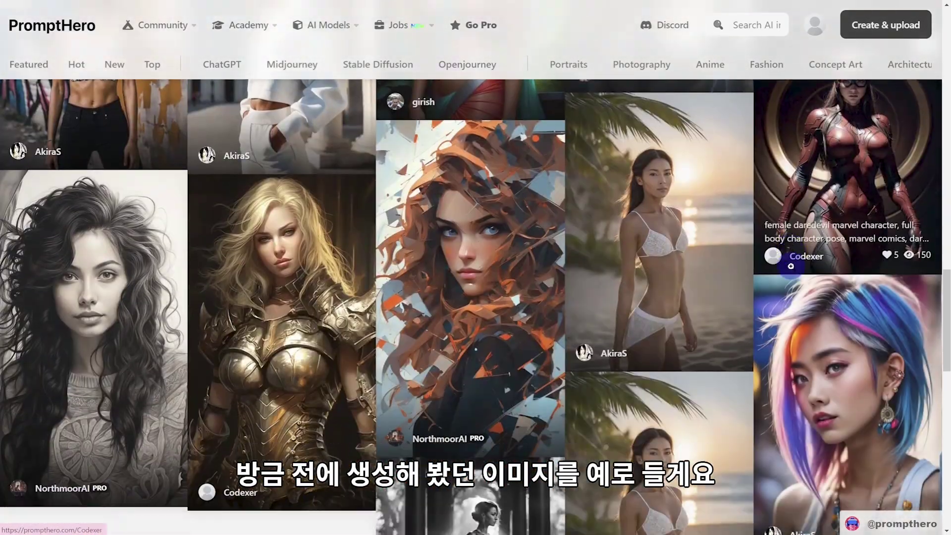
left_click(74, 212)
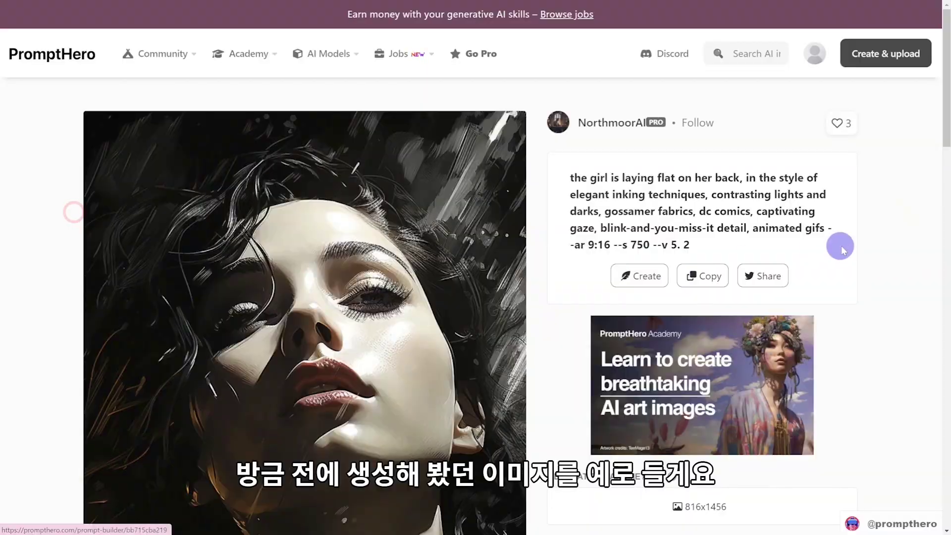
- Search for prompts related to the "dc comics" phrase in the portrait's prompt and browse the resulting images
left_click(716, 217)
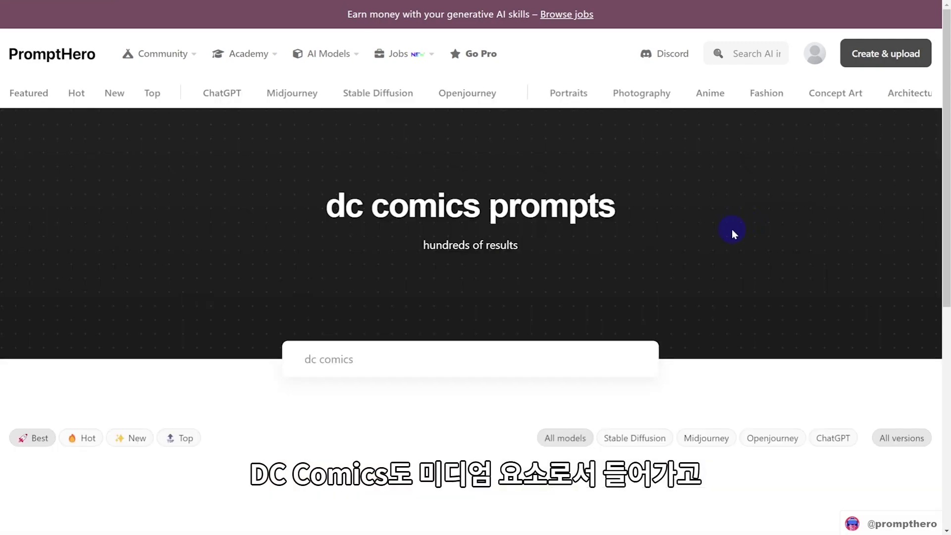
scroll(596, 293, "down", 10)
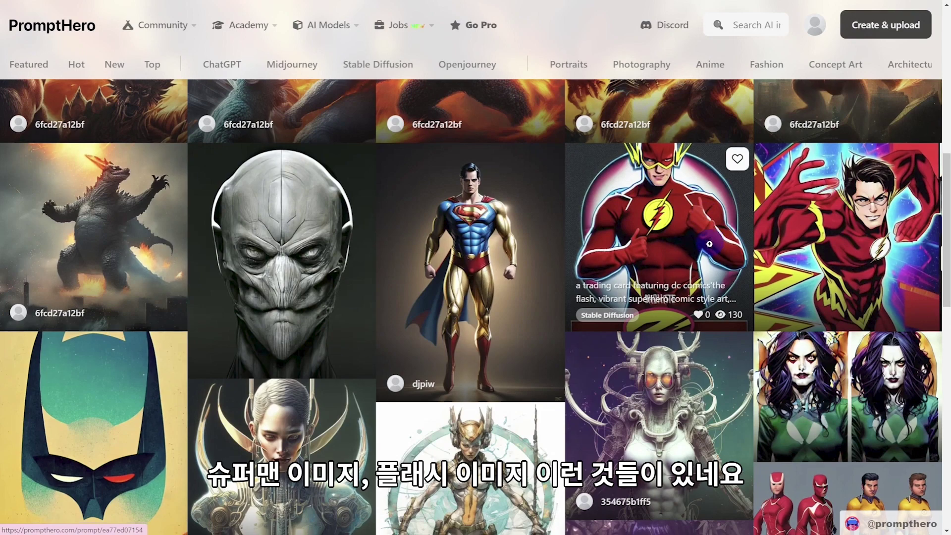
scroll(605, 311, "down", 5)
scroll(610, 317, "up", 10)
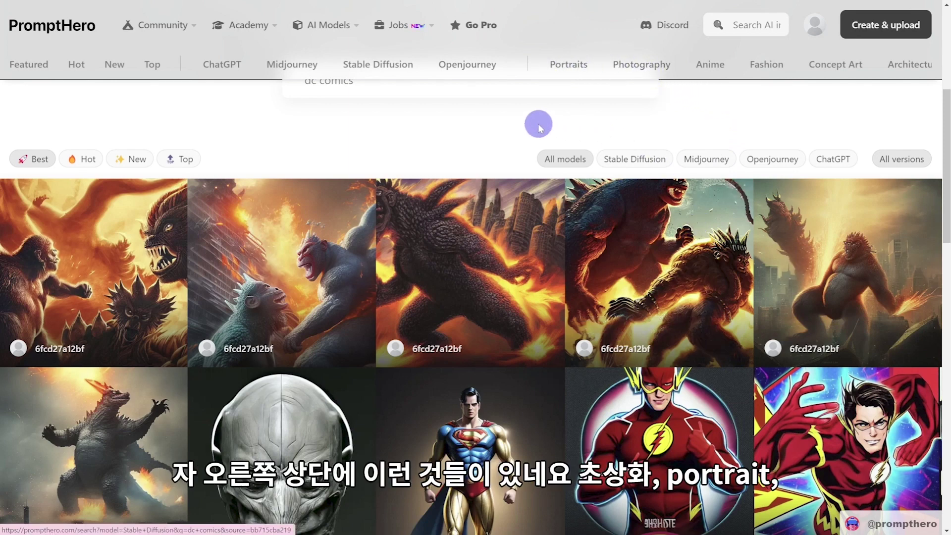
- Browse the Portraits, Photography, Anime and Architecture prompt categories in turn
left_click(563, 68)
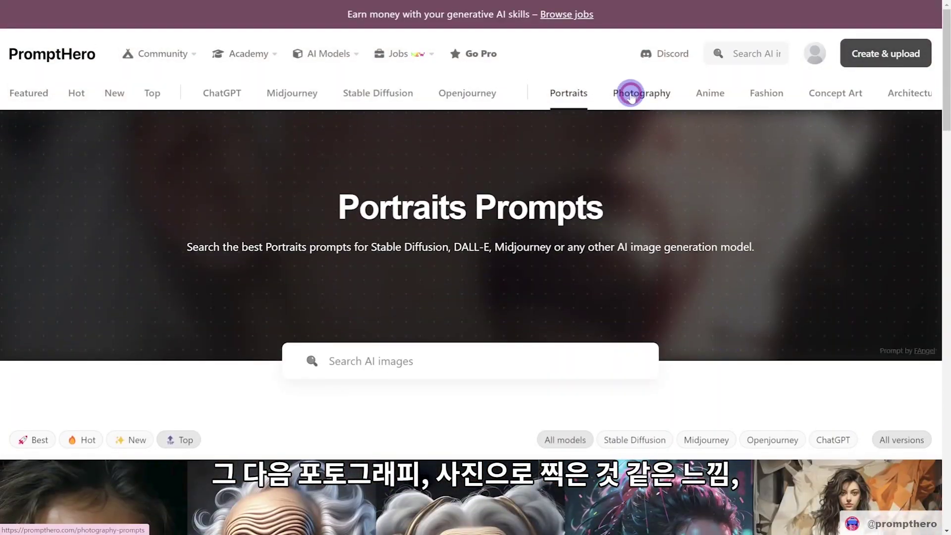
left_click(630, 95)
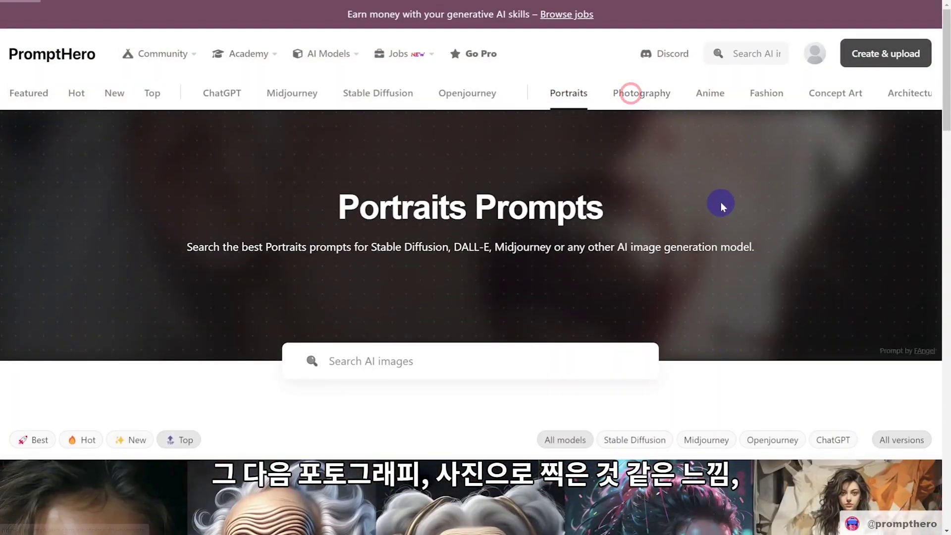
scroll(773, 262, "down", 10)
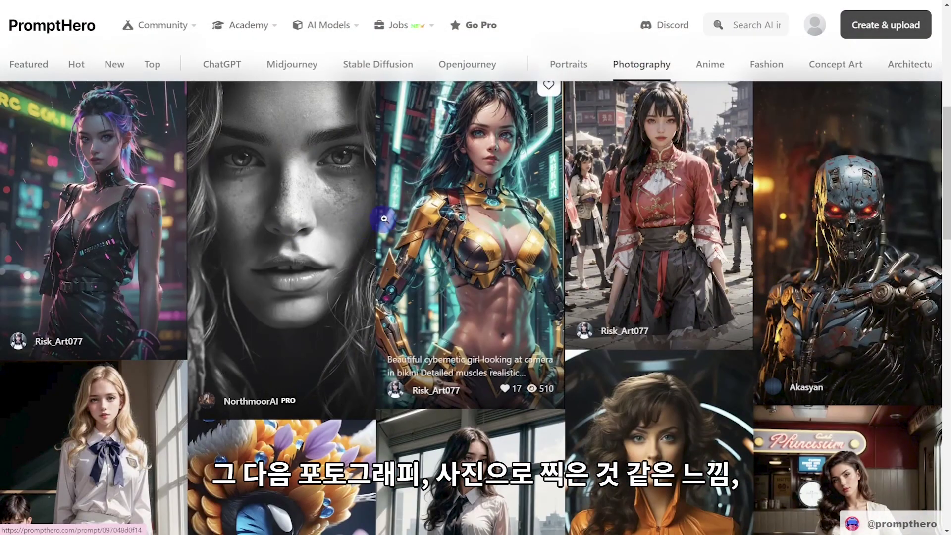
scroll(837, 297, "up", 10)
left_click(725, 95)
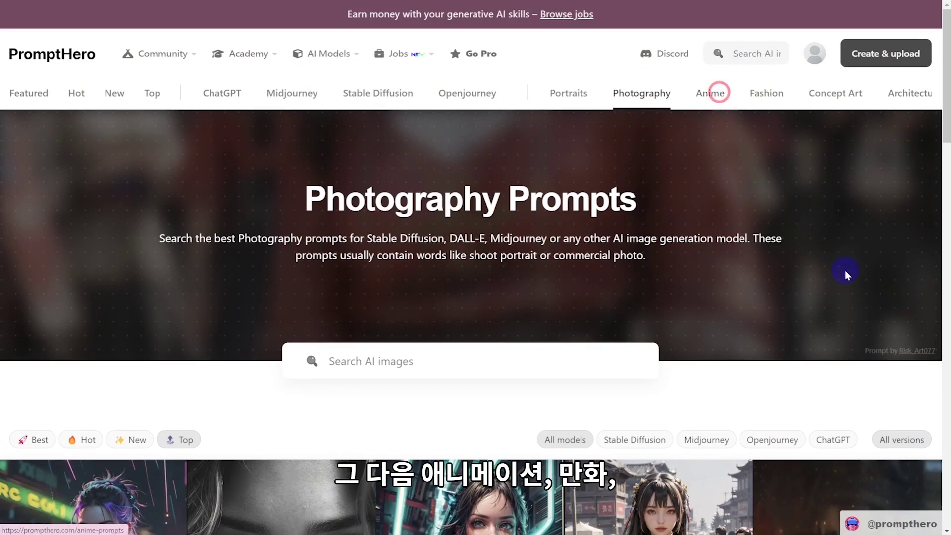
scroll(823, 238, "down", 10)
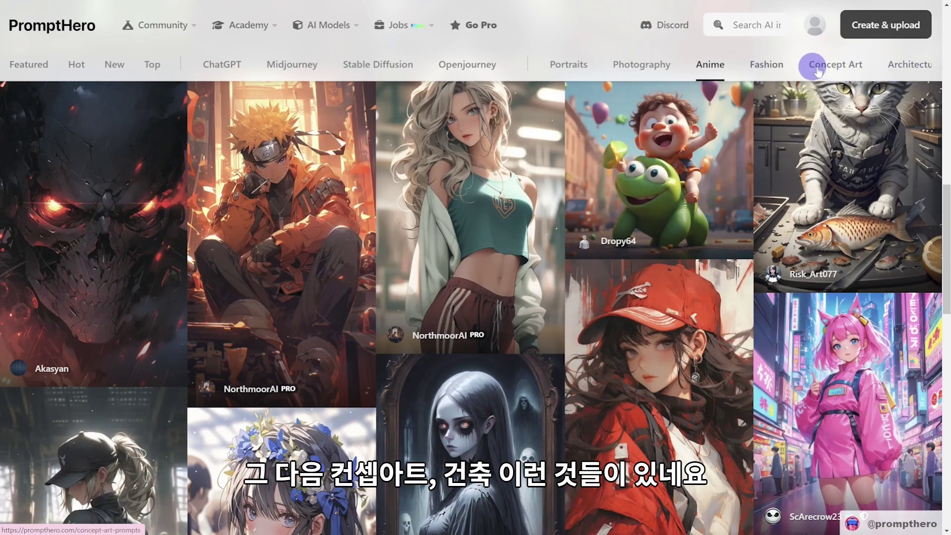
left_click(913, 63)
- Enter "oil paint" as the search term for AI images from the Architecture prompts page
left_click(882, 55)
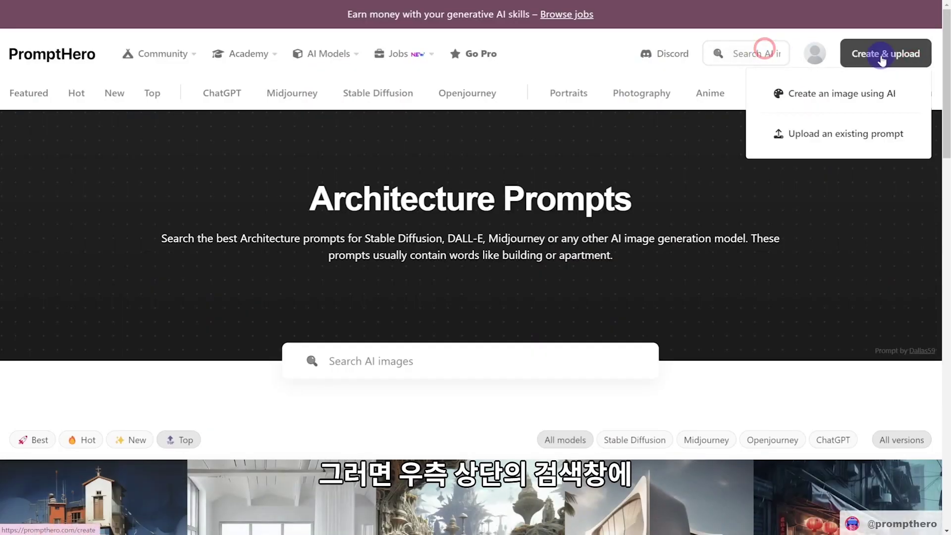
left_click(737, 55)
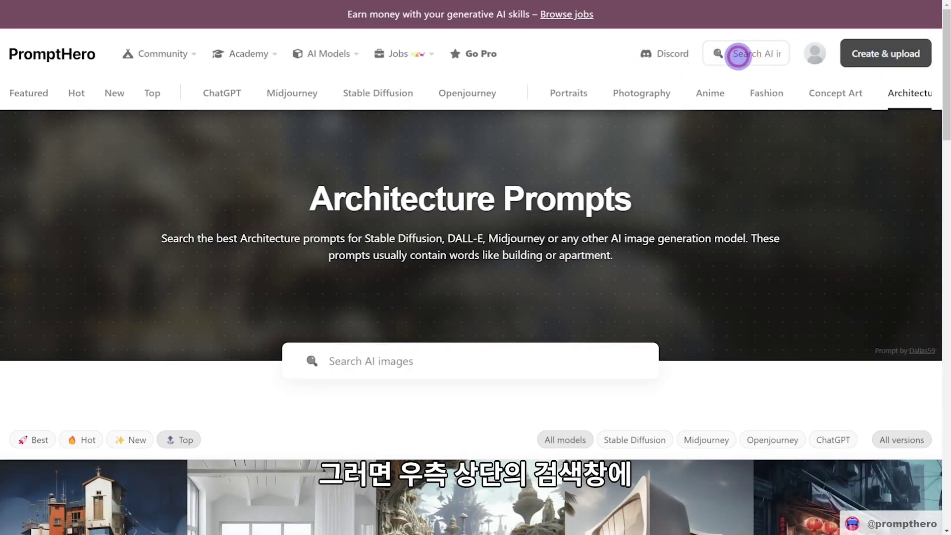
type("oil paint")
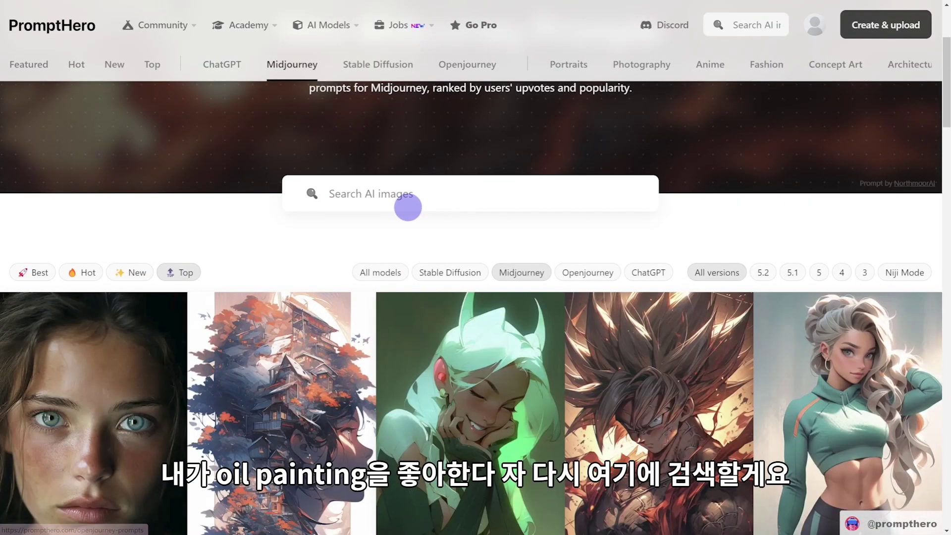
- Search for "oil painting" images from the Midjourney prompts page
left_click(393, 201)
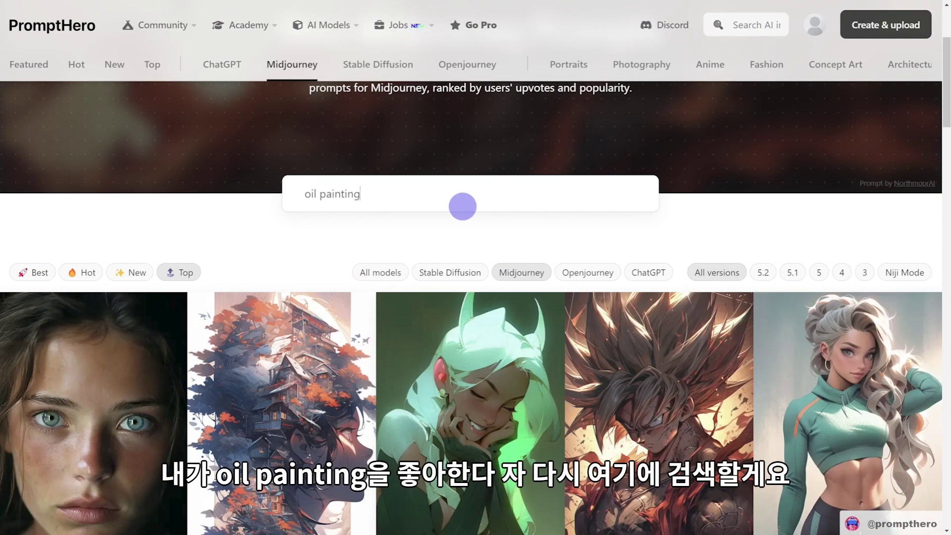
key("Return")
scroll(649, 277, "down", 8)
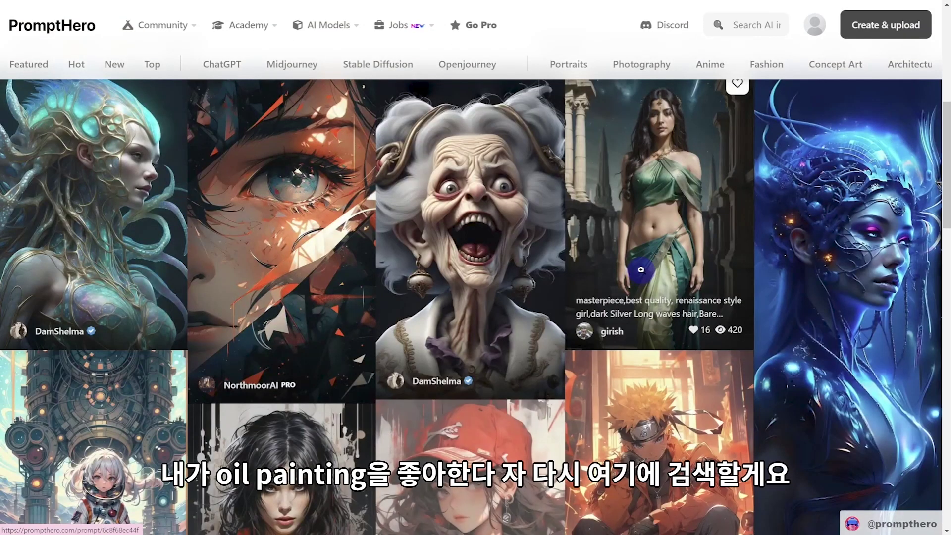
- Browse the Oil Painting Prompts gallery to judge how well the images match an oil painting style
scroll(886, 250, "down", 5)
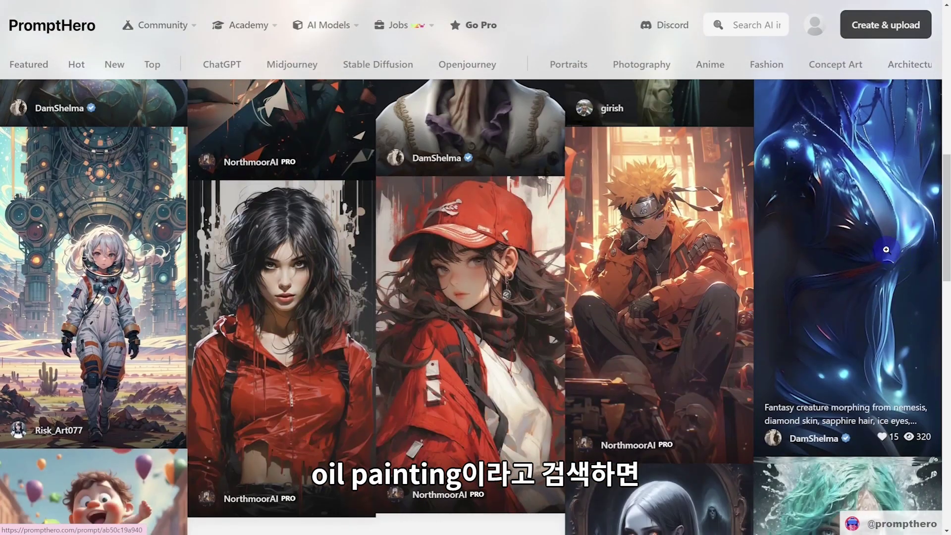
scroll(807, 272, "down", 10)
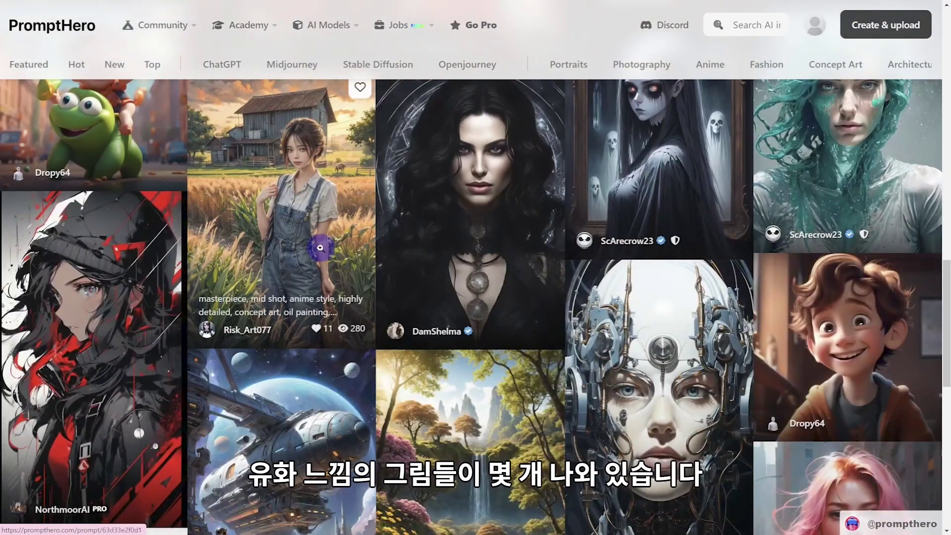
scroll(320, 247, "down", 8)
scroll(609, 399, "down", 5)
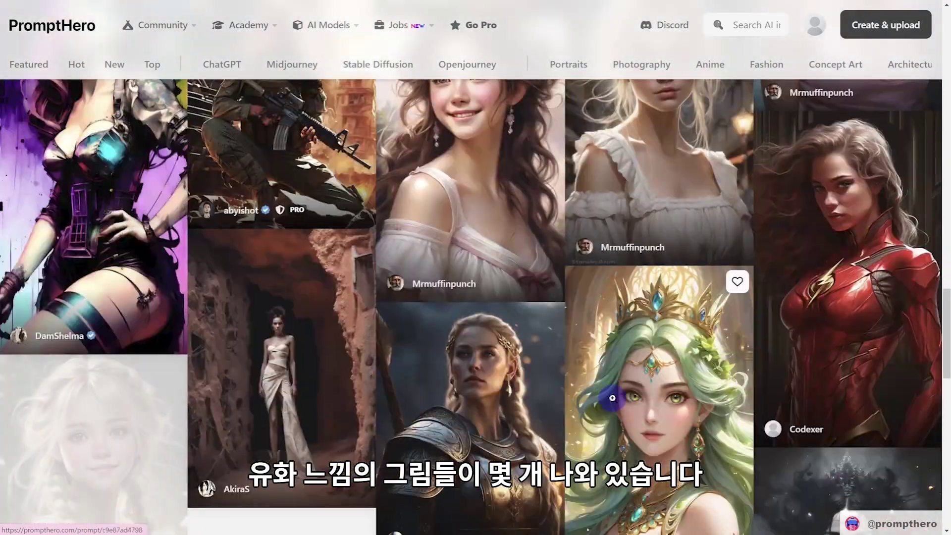
scroll(644, 391, "down", 1)
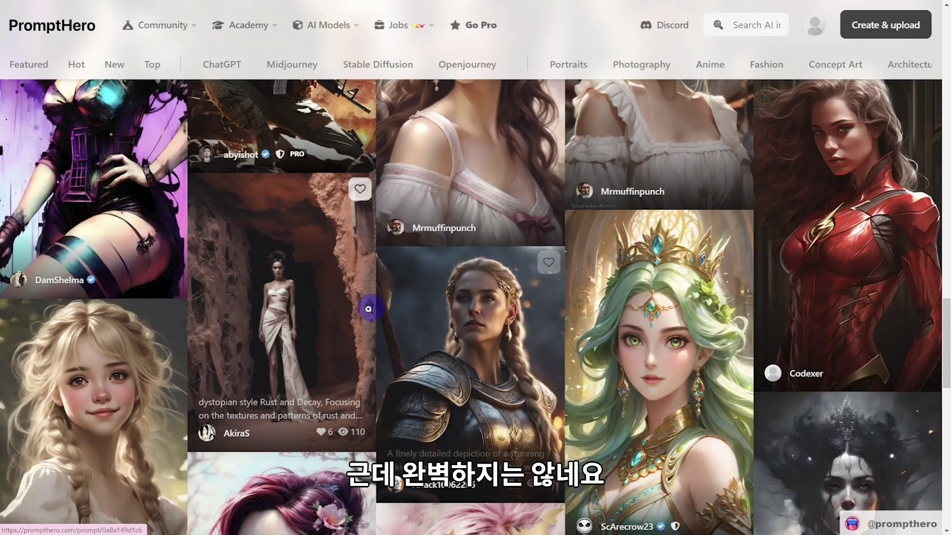
scroll(495, 347, "down", 7)
scroll(632, 402, "down", 5)
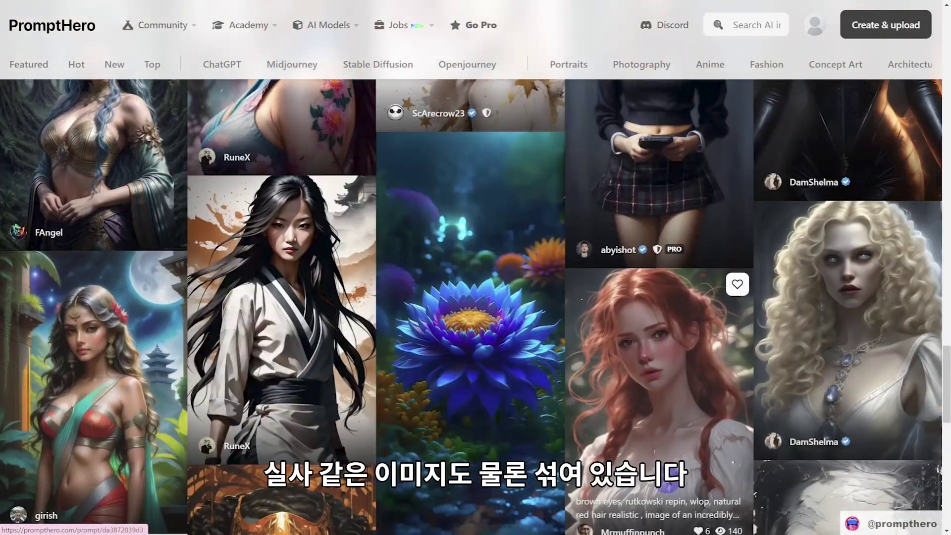
scroll(737, 431, "down", 9)
scroll(733, 431, "up", 19)
scroll(706, 400, "up", 20)
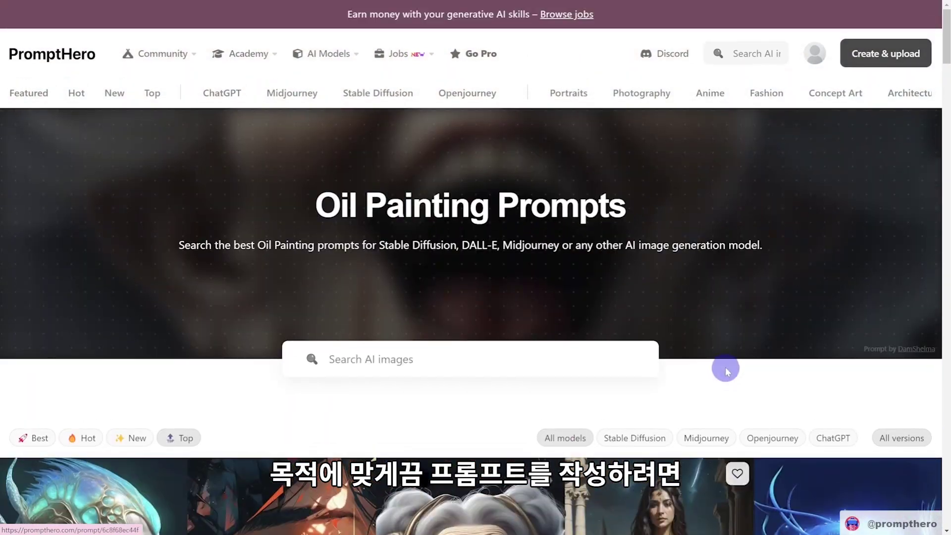
- Open the image of the woman in a green sari and highlight "masterpiece, best quality" in its prompt
scroll(743, 375, "down", 5)
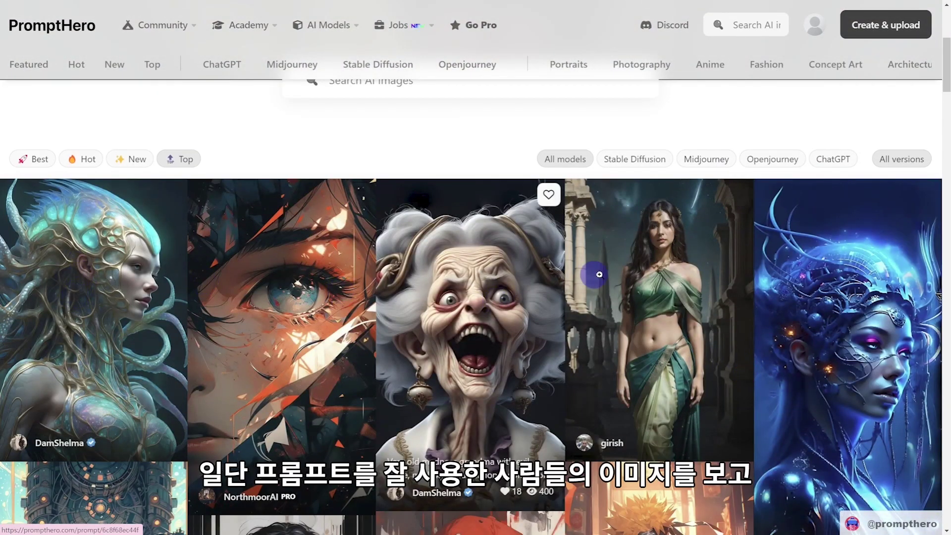
left_click(657, 340)
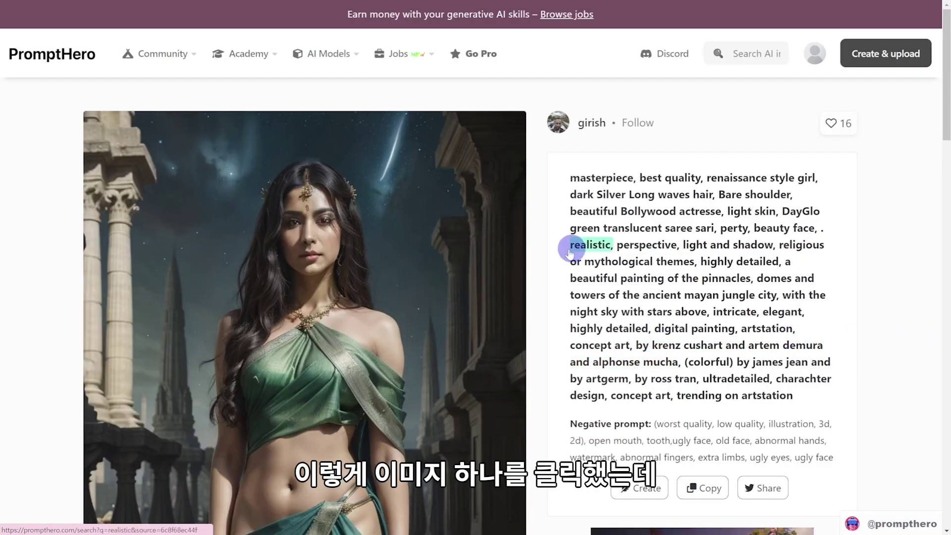
left_click_drag(565, 177, 715, 172)
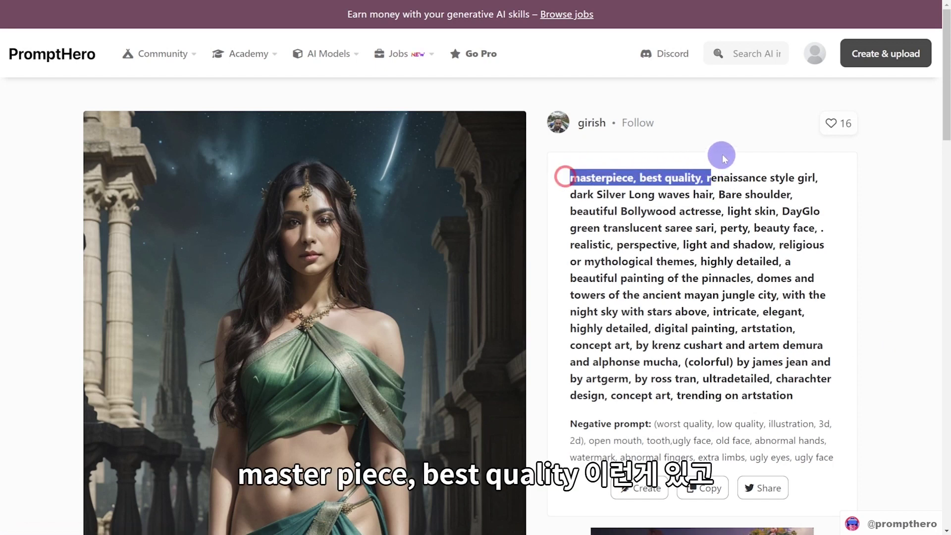
left_click(721, 157)
- Highlight the negative prompt beneath the green sari image's main prompt and read its full text
scroll(639, 223, "down", 2)
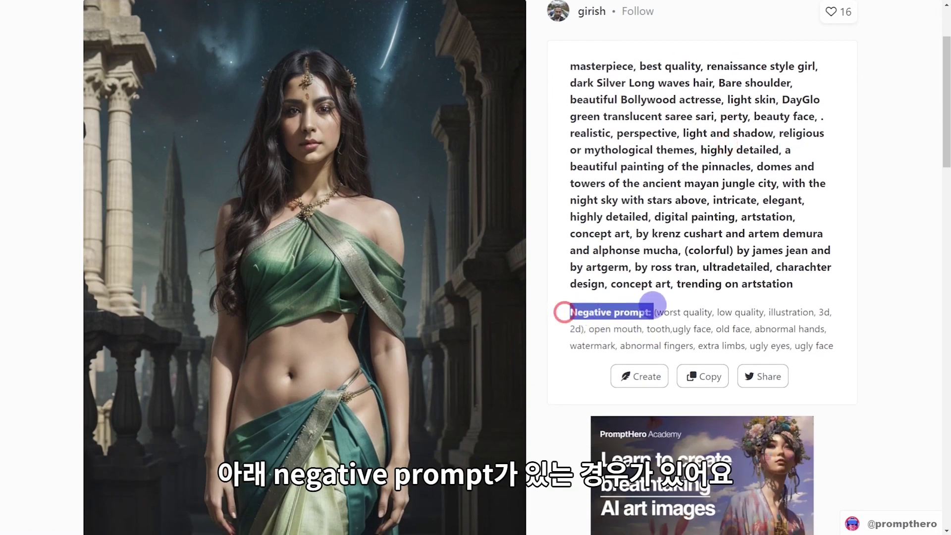
scroll(862, 325, "down", 1)
left_click(863, 318)
scroll(863, 318, "down", 1)
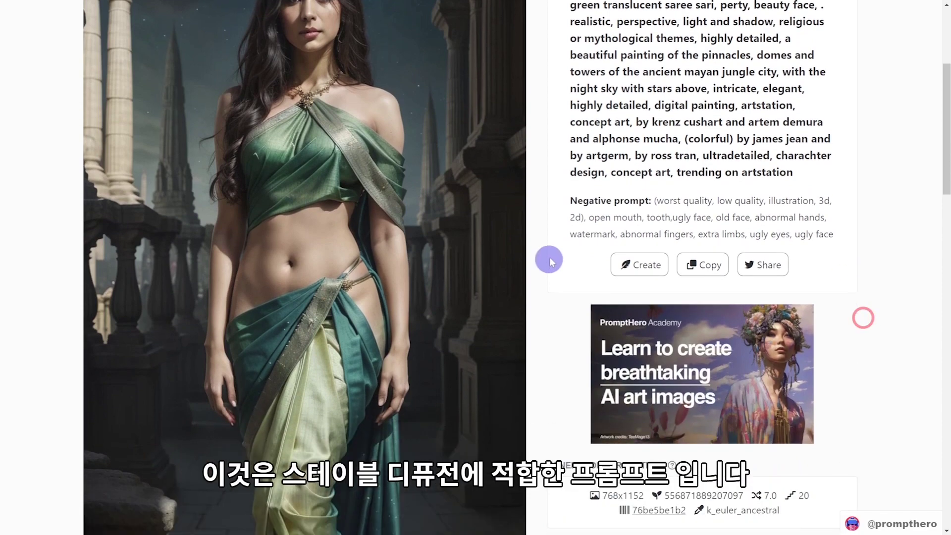
left_click_drag(562, 208, 834, 232)
scroll(694, 223, "up", 2)
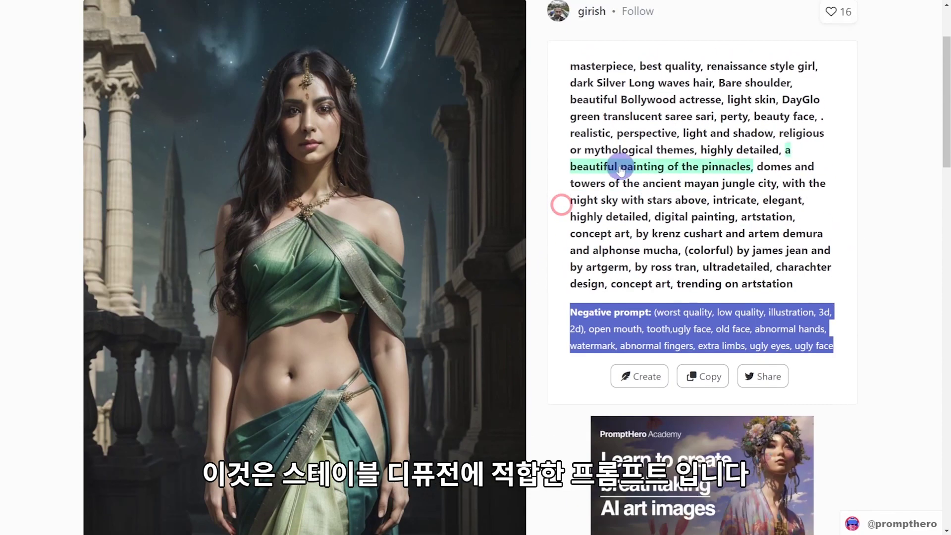
- Highlight the main prompt and the negative prompt of the green sari image in turn to compare them
left_click_drag(559, 71, 875, 340)
left_click(875, 340)
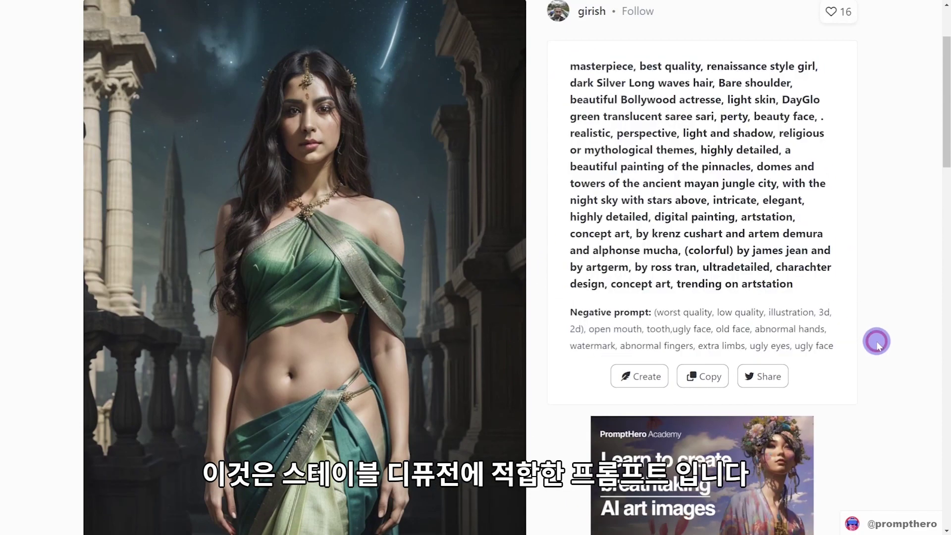
left_click_drag(557, 54, 703, 301)
left_click_drag(563, 301, 856, 350)
left_click(856, 351)
scroll(769, 345, "up", 3)
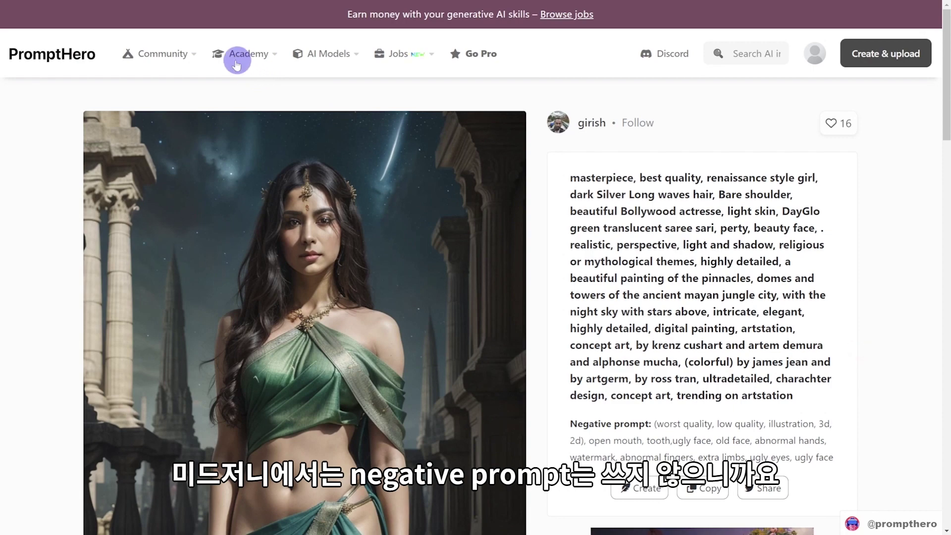
left_click(244, 56)
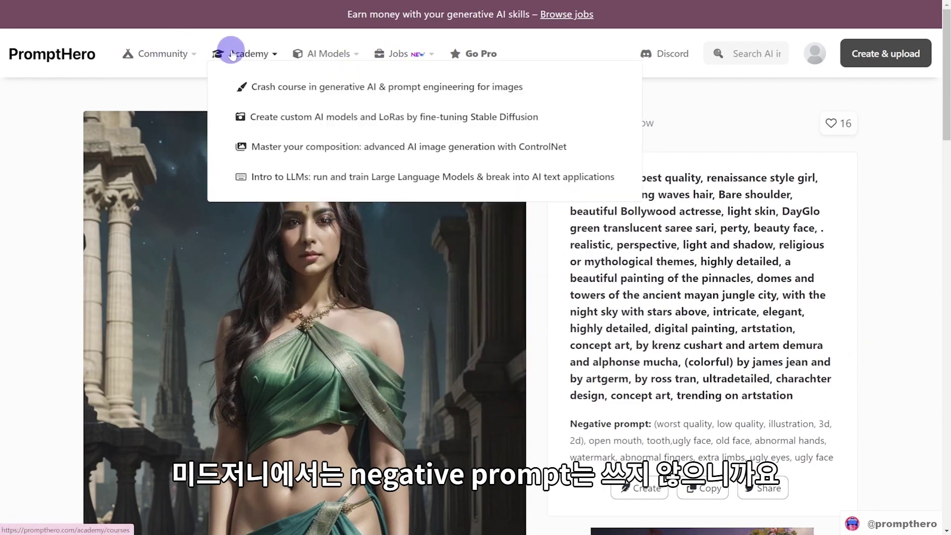
- Highlight the "Negative prompt" label, followed by the whole main prompt, to tell the two parts apart
mouse_move(402, 53)
scroll(715, 365, "down", 2)
left_click_drag(563, 312, 639, 312)
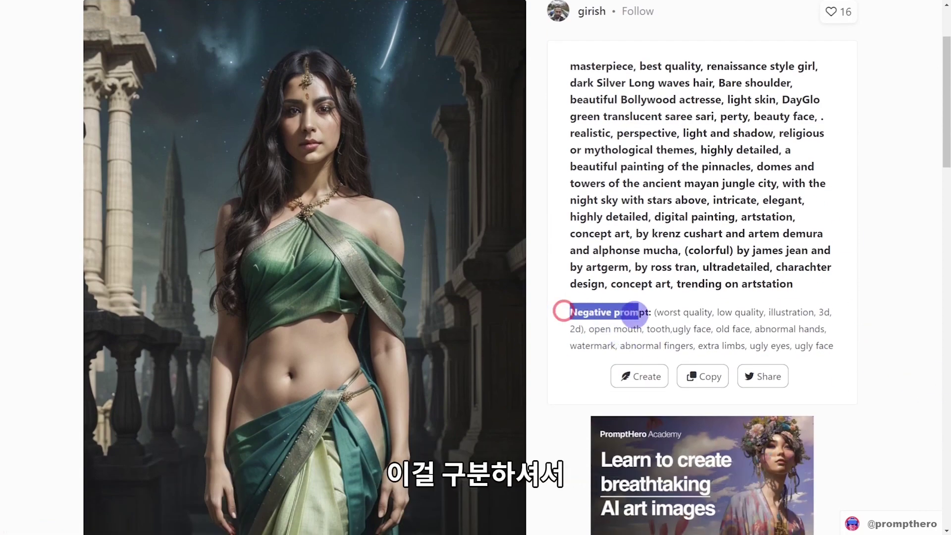
left_click_drag(815, 286, 569, 65)
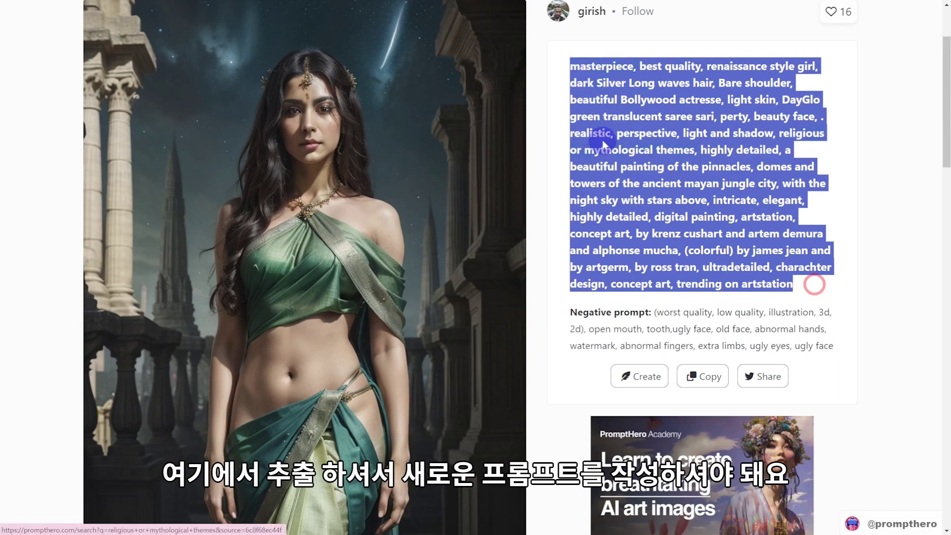
left_click(555, 227)
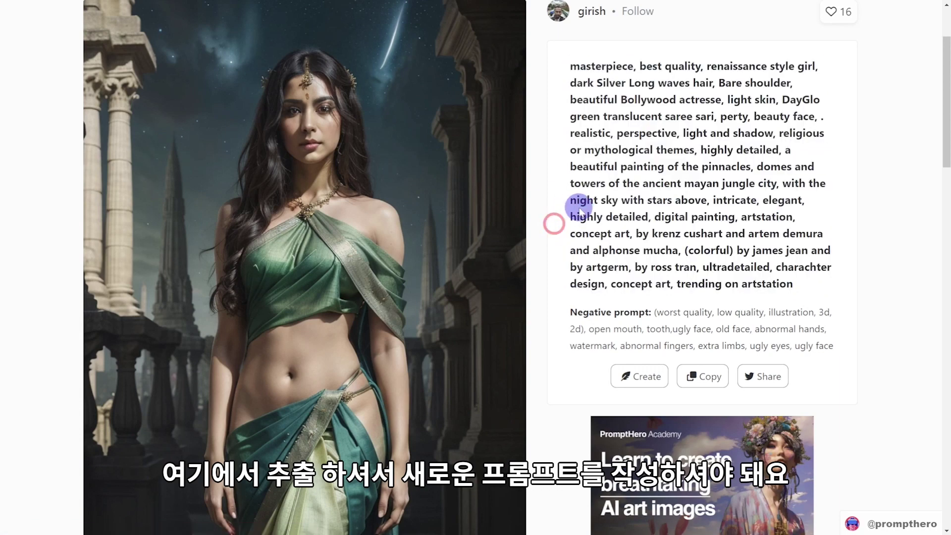
scroll(157, 59, "up", 2)
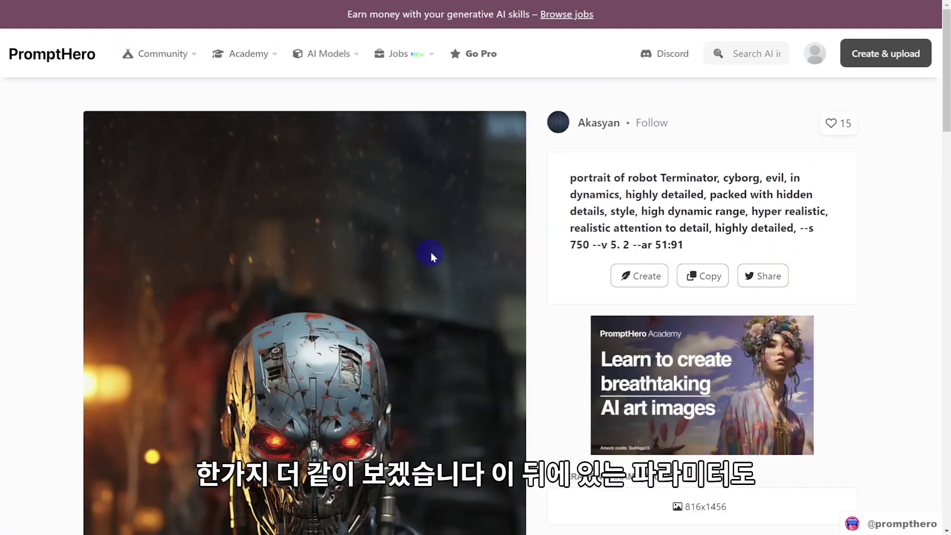
- Review the robot Terminator image's prompt and parameters, highlighting the keyword "portrait"
scroll(436, 258, "down", 2)
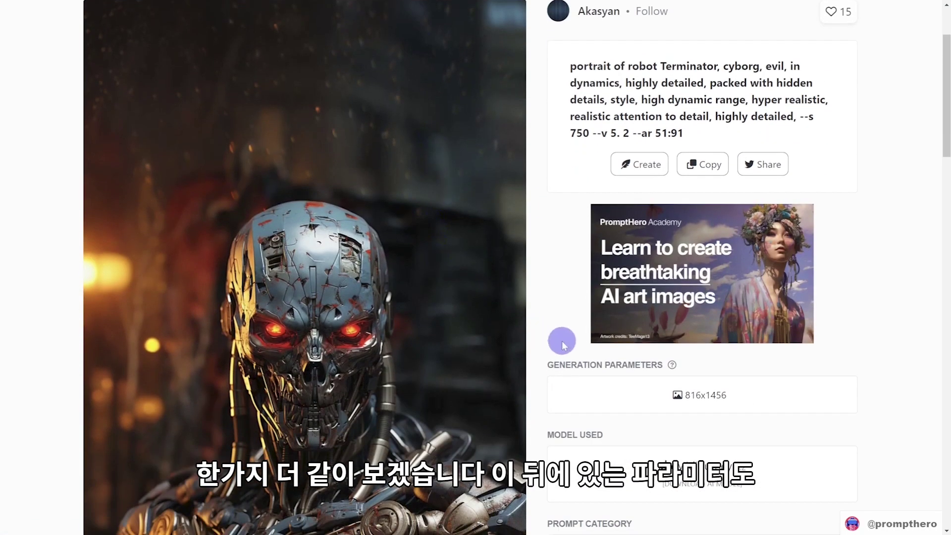
scroll(672, 332, "up", 1)
left_click(758, 187)
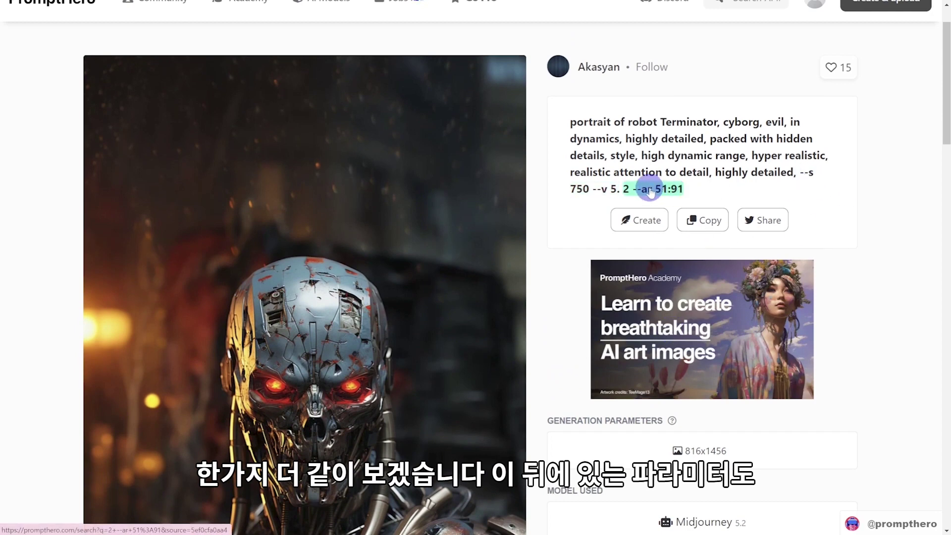
left_click_drag(565, 124, 609, 124)
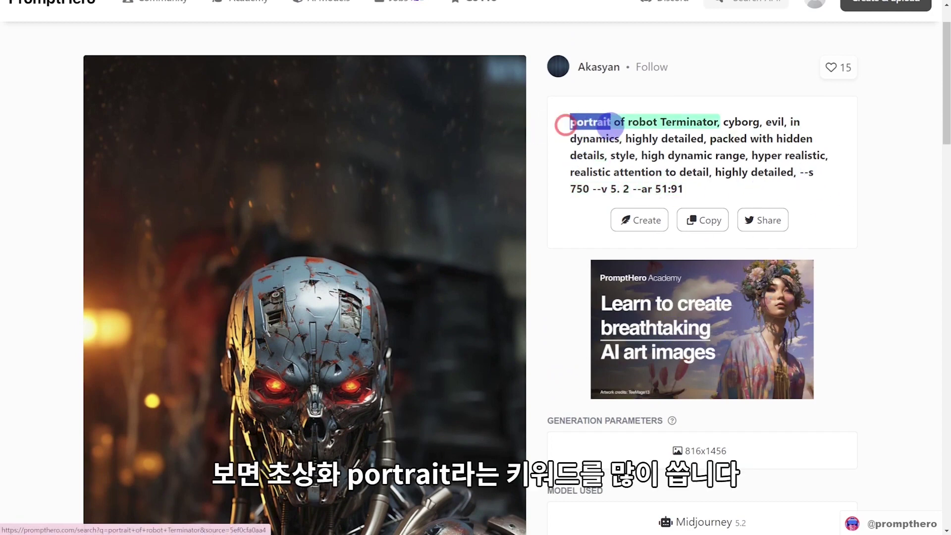
left_click(651, 99)
- Examine how the Terminator figure fills the image frame, zooming the page out to show more of it
scroll(594, 119, "down", 2)
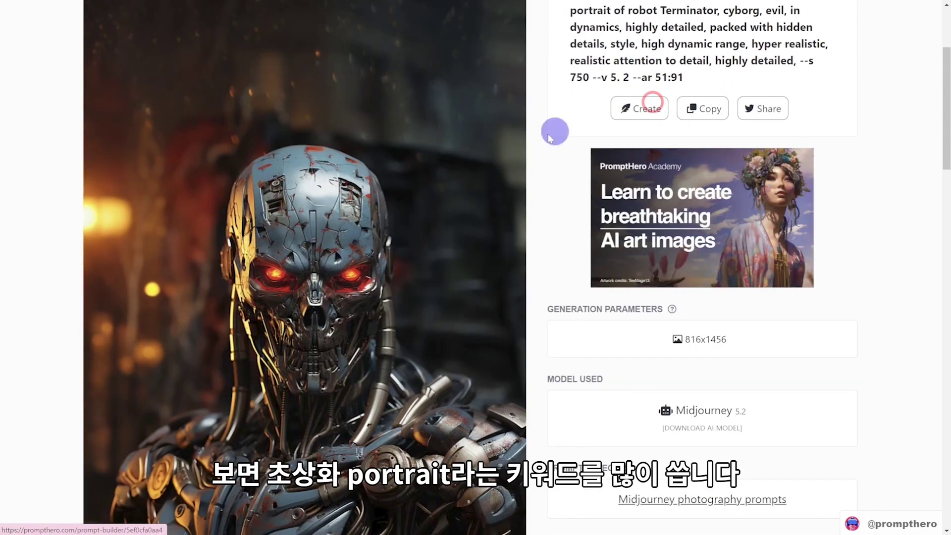
scroll(416, 258, "down", 5)
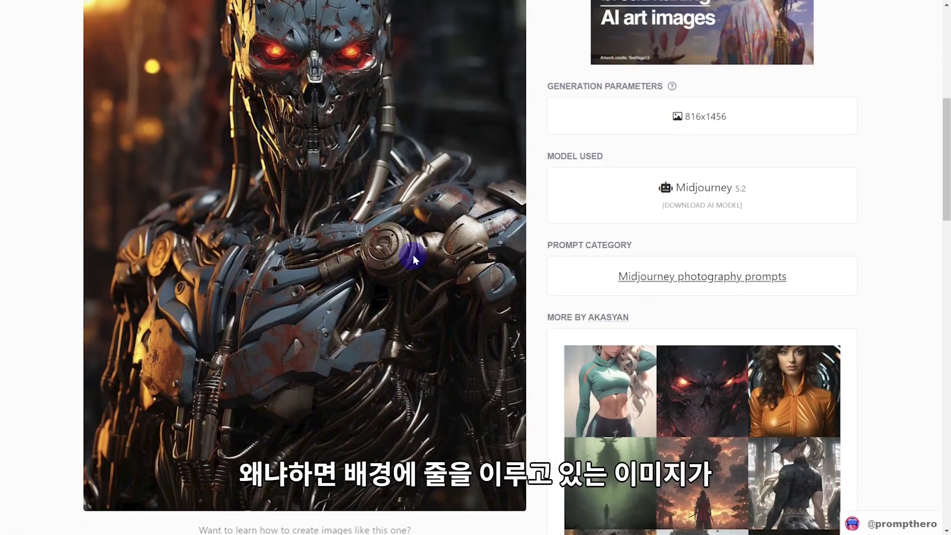
scroll(387, 263, "up", 8)
scroll(389, 229, "down", 7)
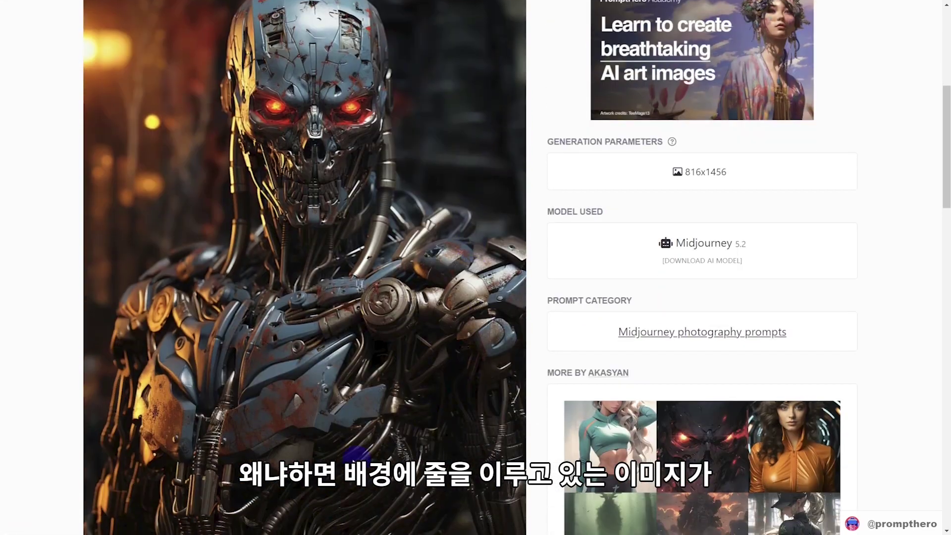
key("ctrl+minus")
key("ctrl+minus")
scroll(283, 122, "up", 1)
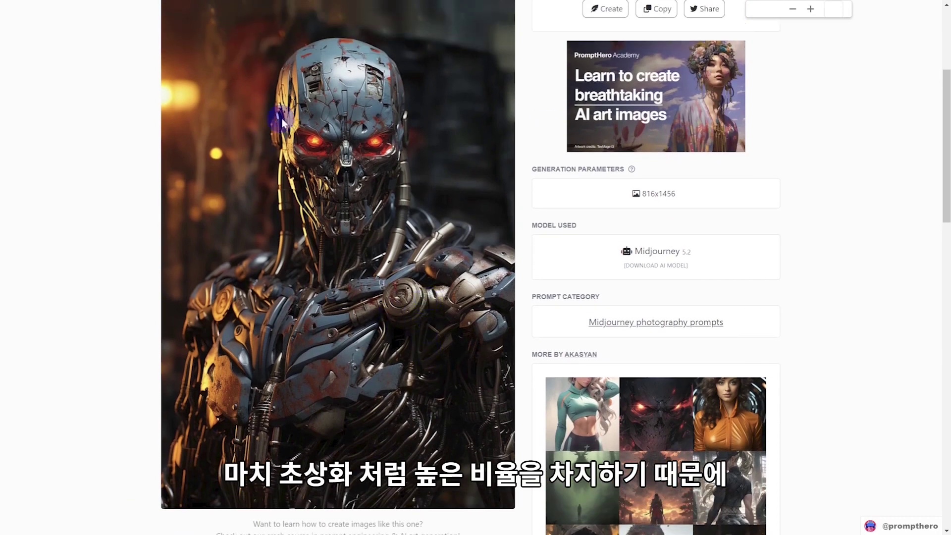
scroll(305, 216, "up", 1)
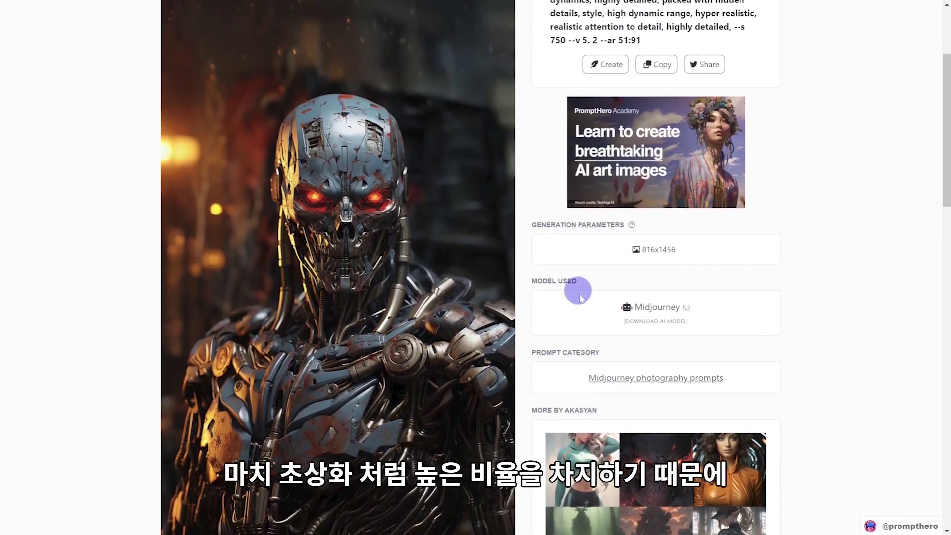
- Compare the Terminator image with its prompt, highlighting "highly detailed" and "highly detailed, packed with hidden details"
scroll(582, 298, "up", 3)
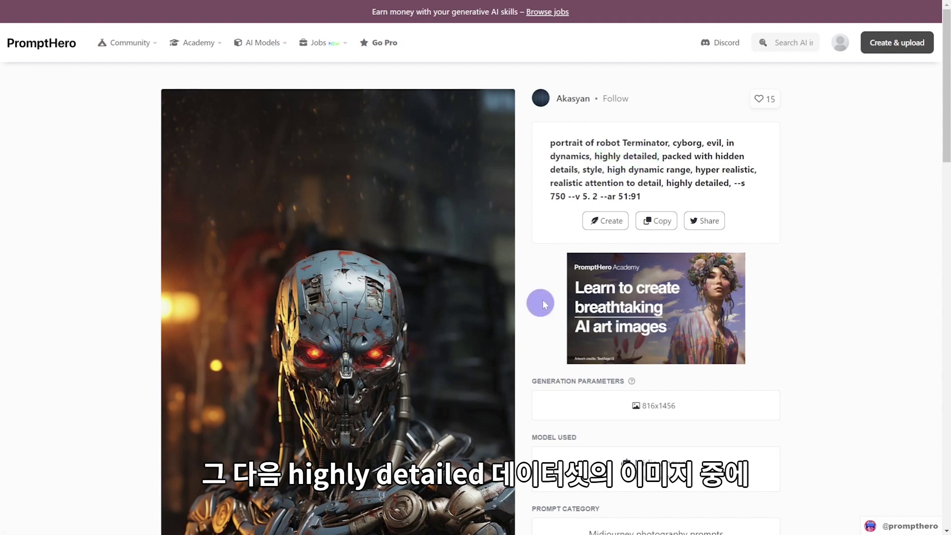
scroll(493, 339, "down", 5)
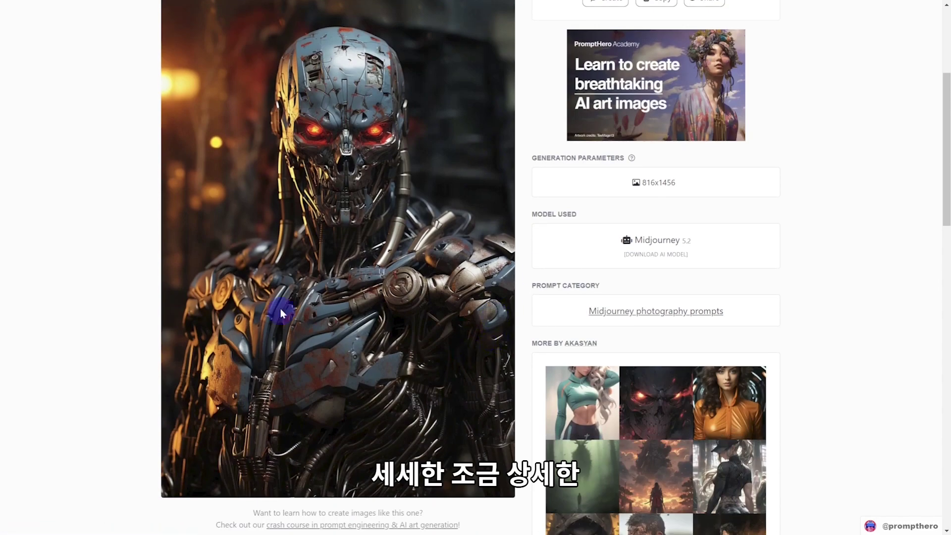
scroll(377, 342, "up", 1)
scroll(376, 343, "up", 3)
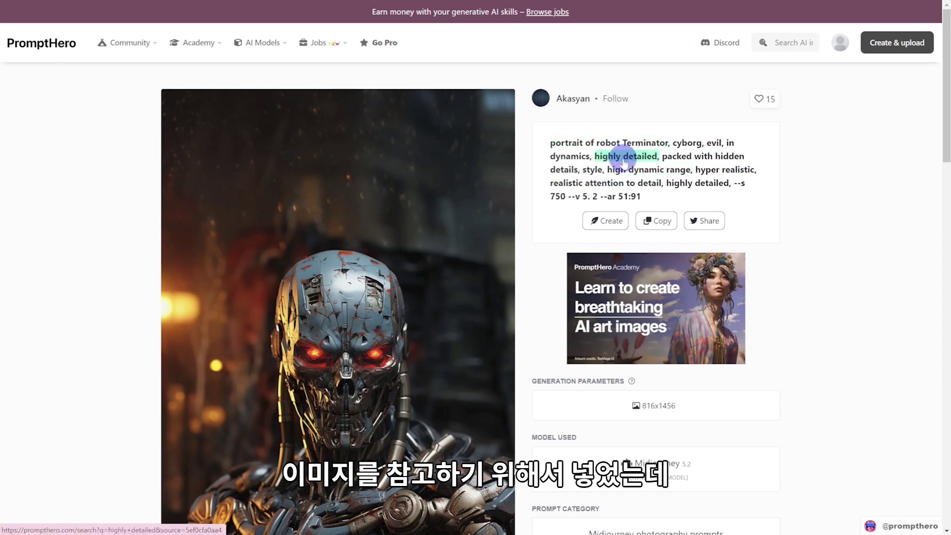
left_click_drag(595, 157, 659, 156)
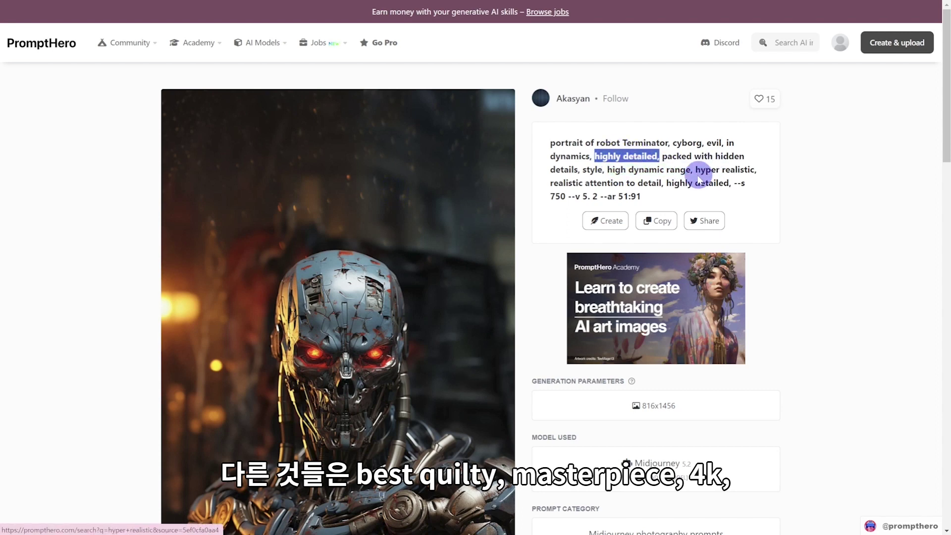
left_click(842, 200)
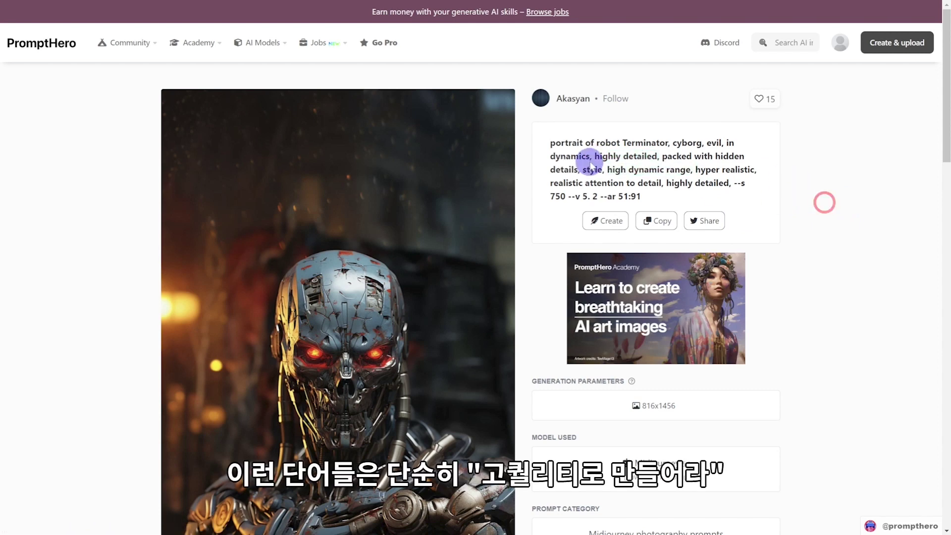
mouse_move(593, 157)
left_mouse_down()
mouse_move(630, 153)
mouse_move(580, 169)
left_mouse_up()
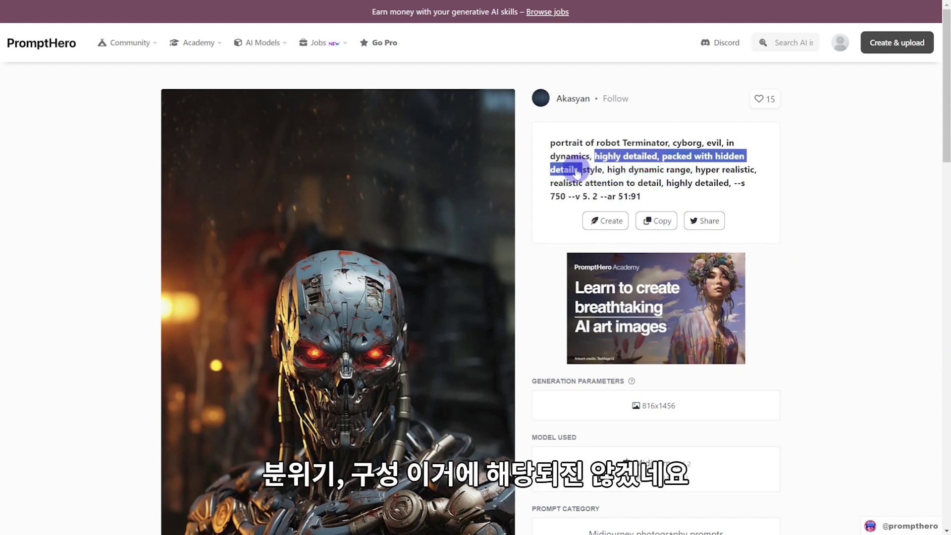
- Examine the fine surface details of the Terminator image at an enlarged view
left_click_drag(590, 167, 555, 170)
left_click(807, 170)
left_click(818, 248)
scroll(820, 261, "down", 2)
scroll(820, 261, "down", 4)
left_click(404, 399)
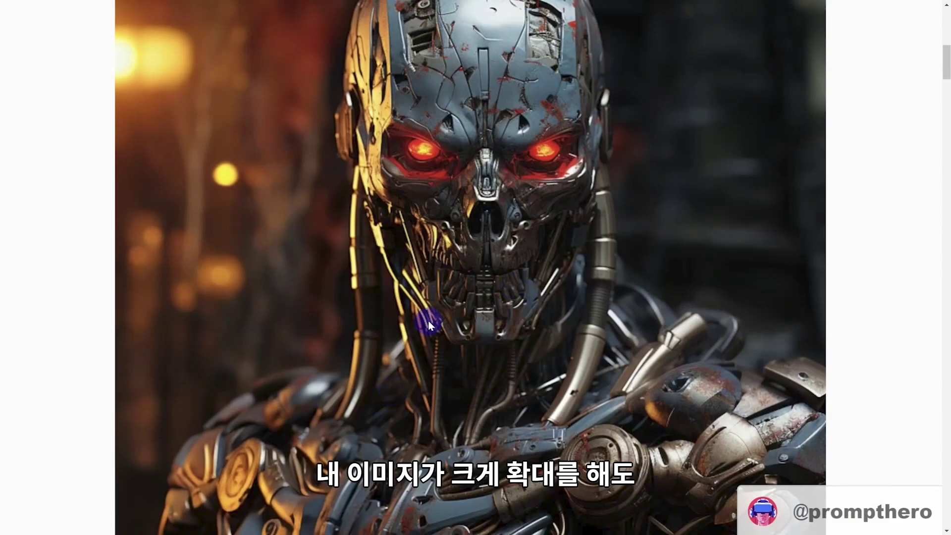
left_click(436, 271)
scroll(733, 281, "down", 5)
- Highlight the Terminator prompt's subject words, followed by the quality keywords from "in dynamics" to the last "highly detailed"
scroll(849, 336, "up", 10)
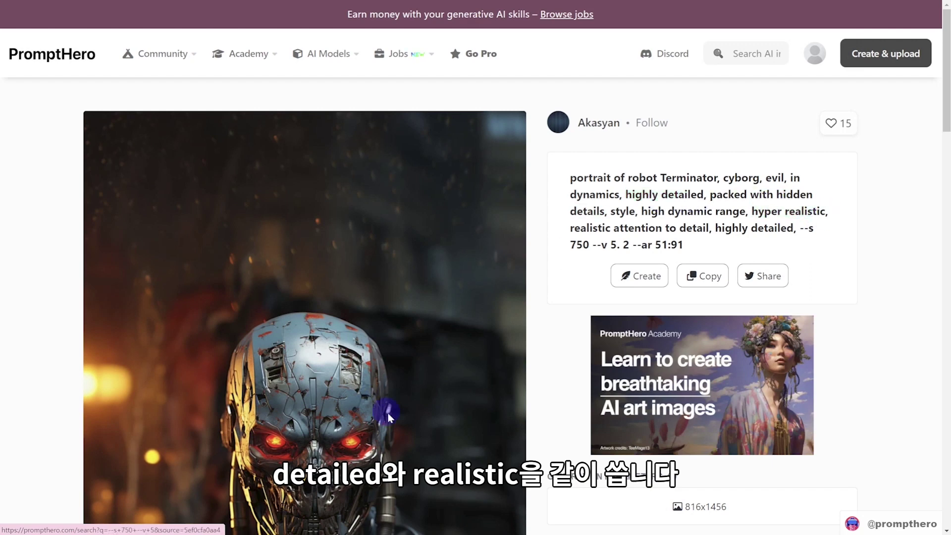
left_click_drag(565, 183, 732, 171)
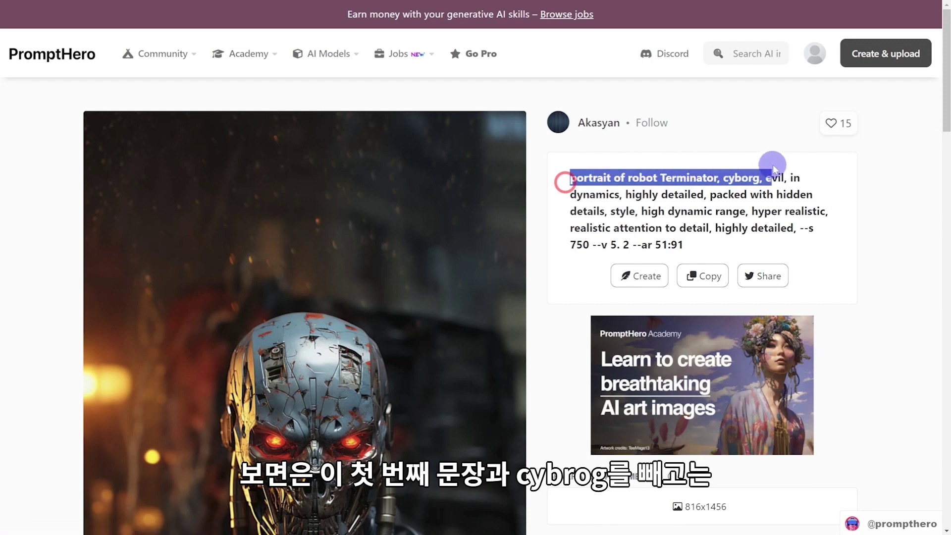
left_click_drag(787, 158, 791, 224)
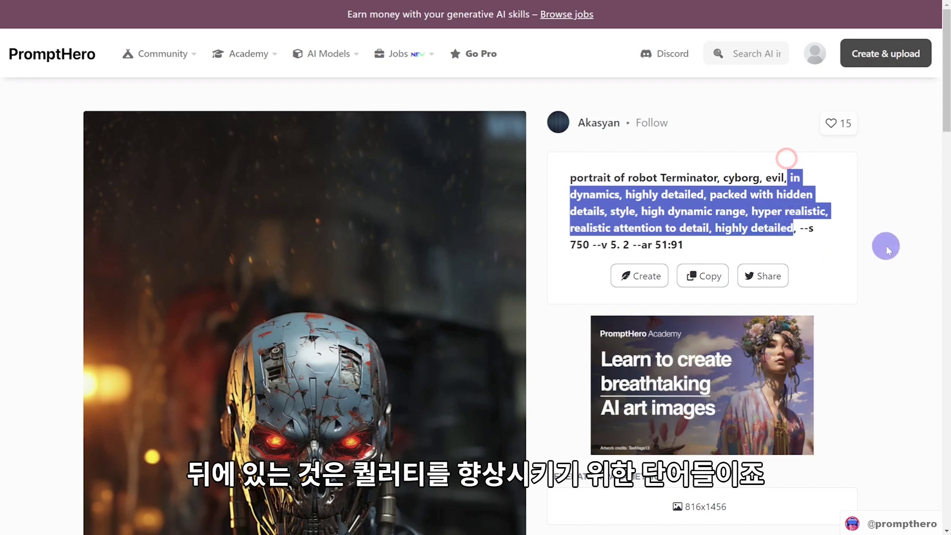
- Open the green forest demon image from the same creator's other works and look over its page
scroll(711, 228, "down", 13)
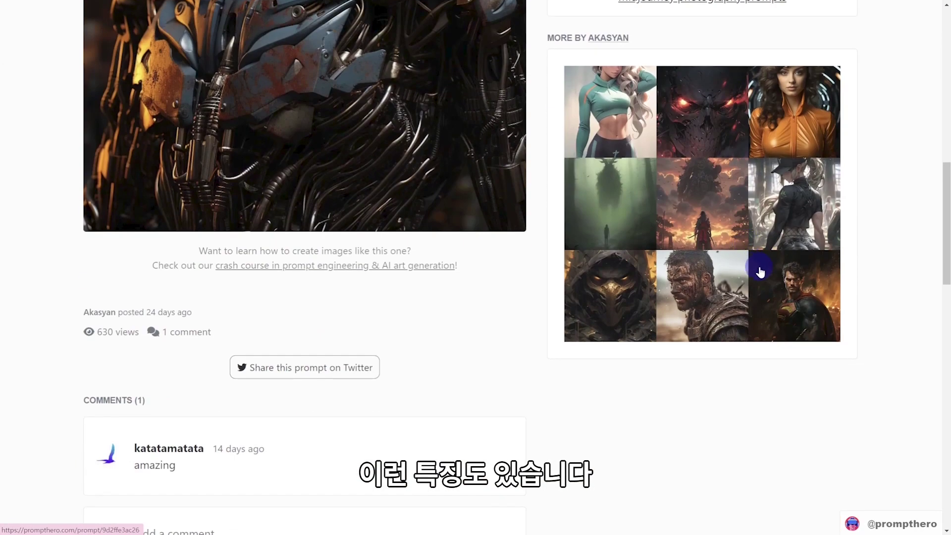
left_click(758, 268)
scroll(519, 429, "down", 6)
scroll(529, 435, "up", 7)
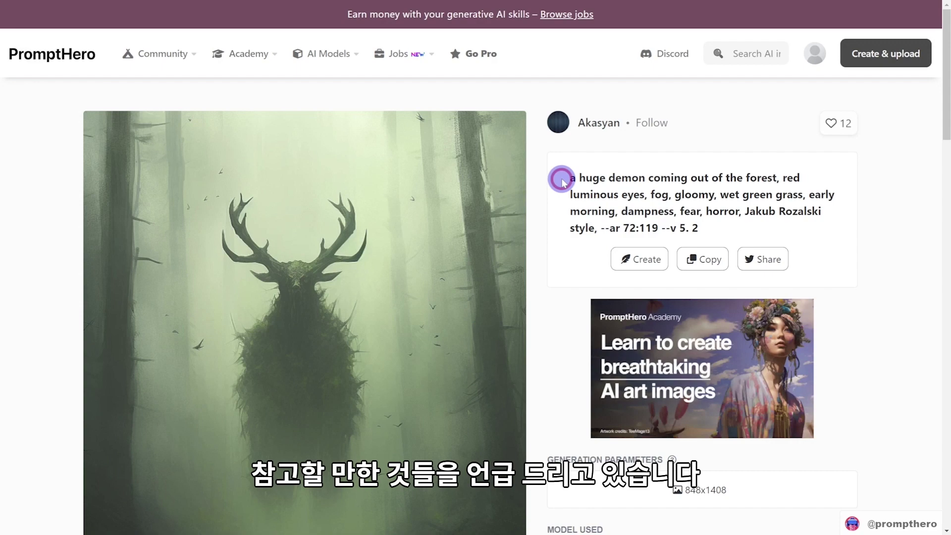
- Highlight "a huge demon coming out of the forest," and compare the prompt's descriptive keywords with the image
left_click_drag(561, 179, 772, 176)
scroll(849, 173, "down", 2)
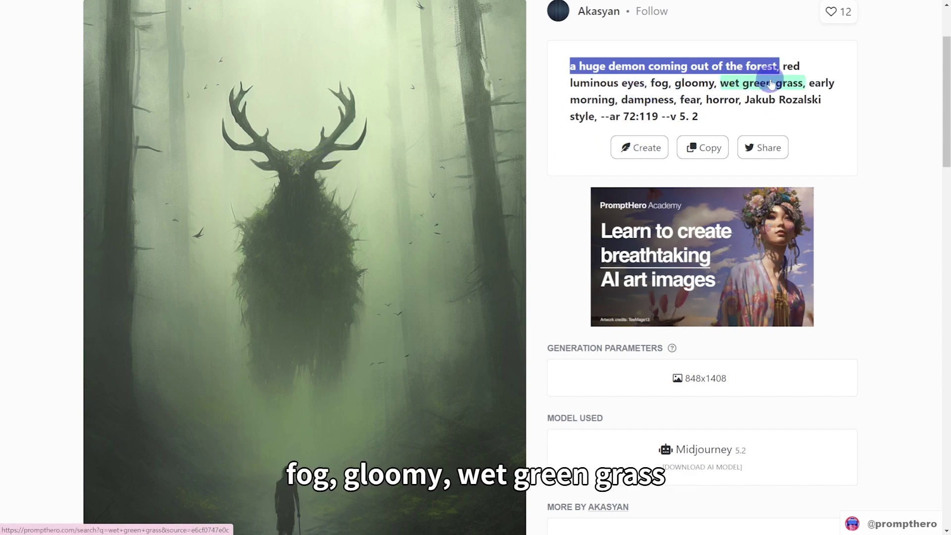
scroll(898, 278, "up", 1)
scroll(693, 322, "down", 2)
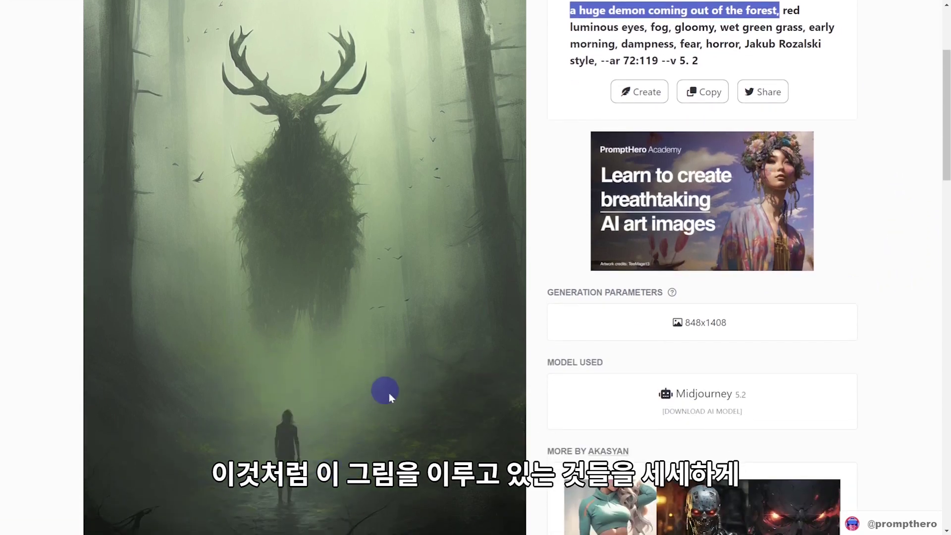
scroll(341, 372, "up", 2)
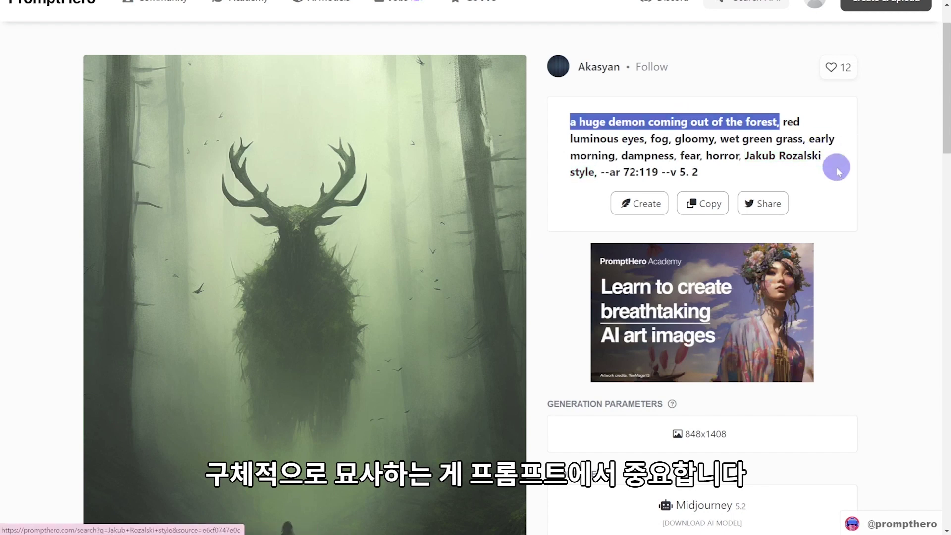
- Search for the prompt keyword "Jakub Rozalski style" and browse the matching images
left_click(767, 163)
scroll(449, 286, "down", 5)
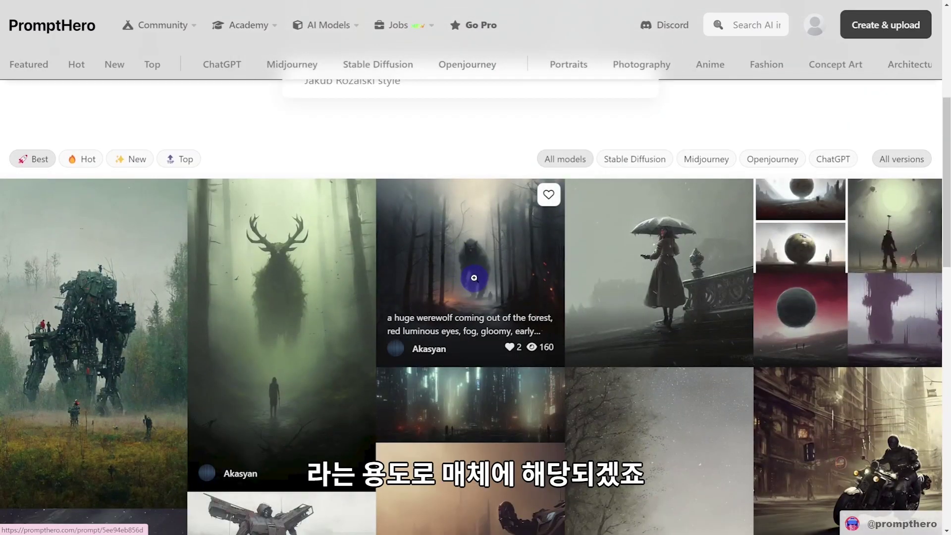
scroll(474, 278, "down", 1)
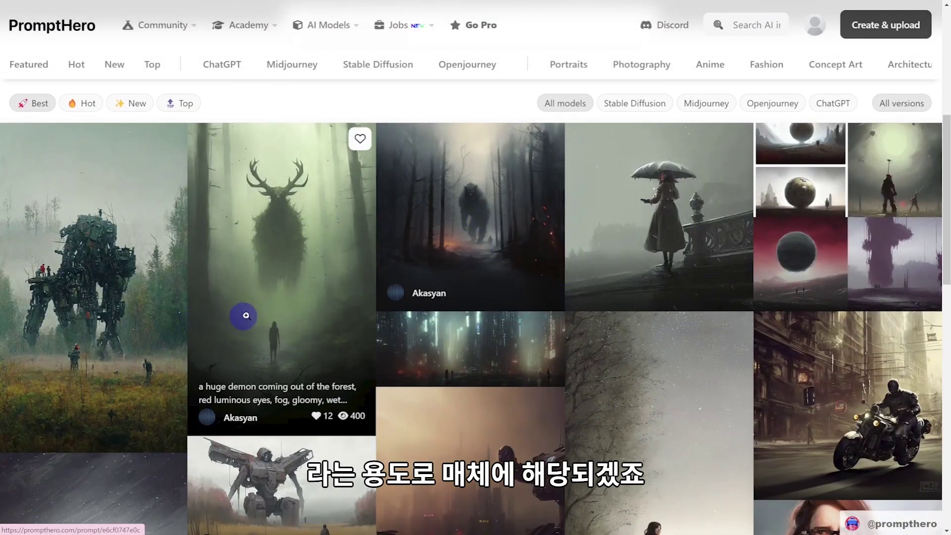
scroll(425, 195, "up", 3)
left_click_drag(418, 197, 299, 229)
scroll(302, 247, "down", 3)
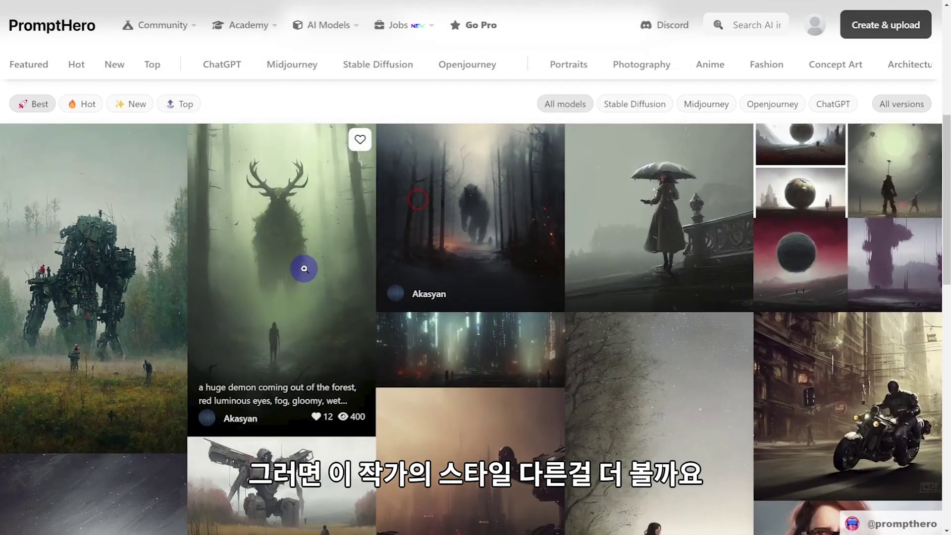
scroll(304, 269, "down", 5)
scroll(82, 269, "up", 4)
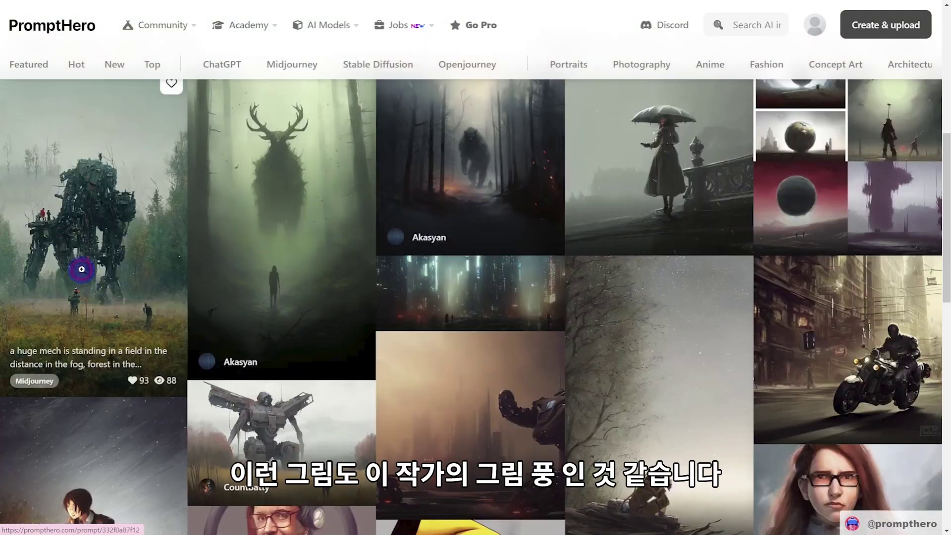
- Open the huge mech image from the results and highlight "a huge mech is standing in a field in the distance in the fog,"
left_click(81, 269)
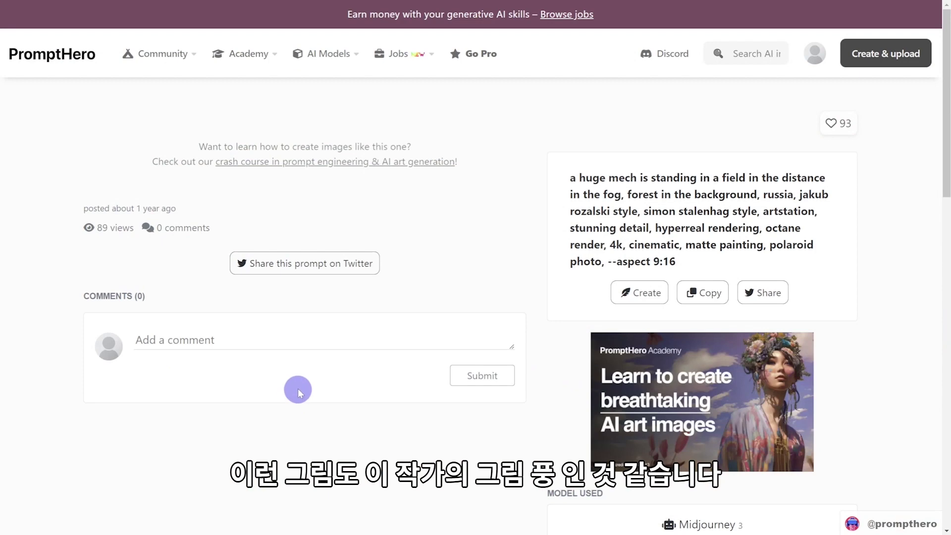
scroll(333, 361, "down", 3)
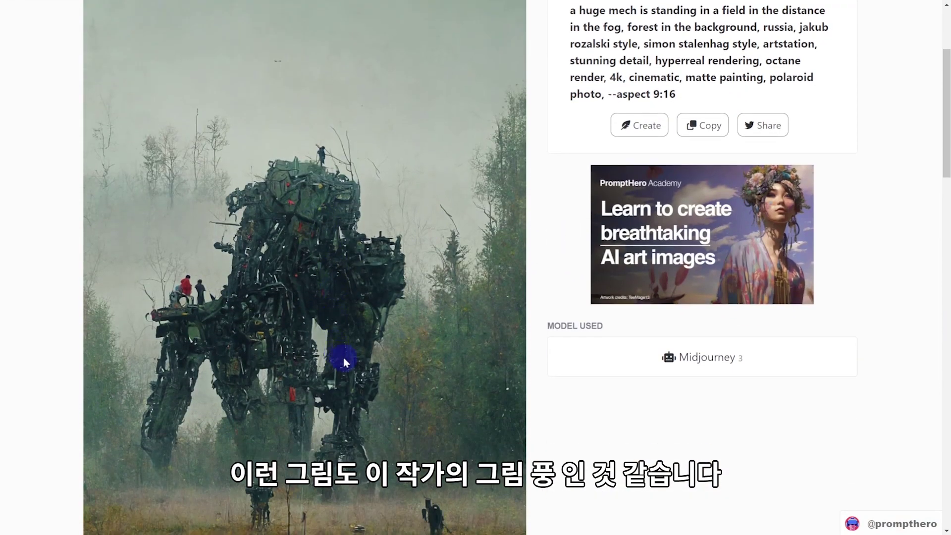
scroll(343, 356, "up", 3)
scroll(396, 311, "down", 2)
scroll(398, 313, "up", 1)
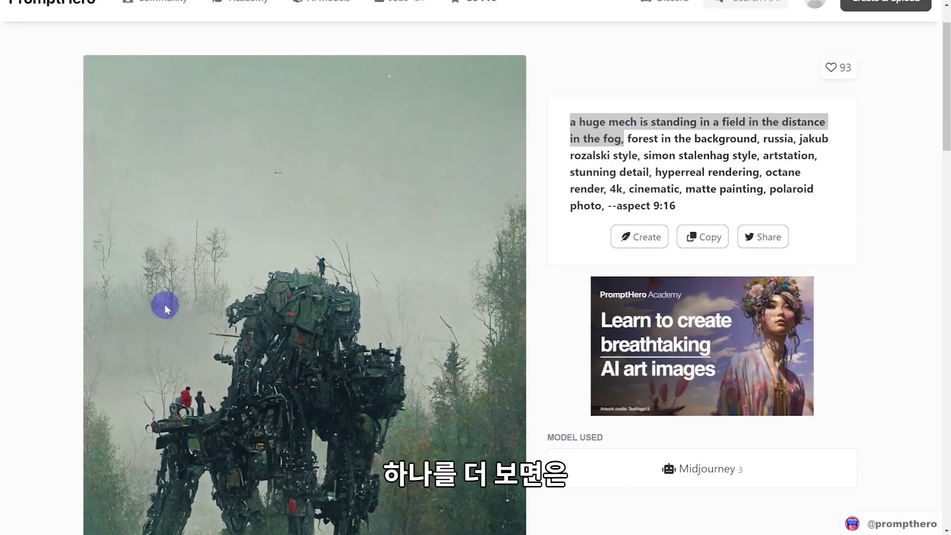
- Compare the image's foggy field and trees with the prompt, highlighting "forest in the background"
scroll(421, 181, "down", 3)
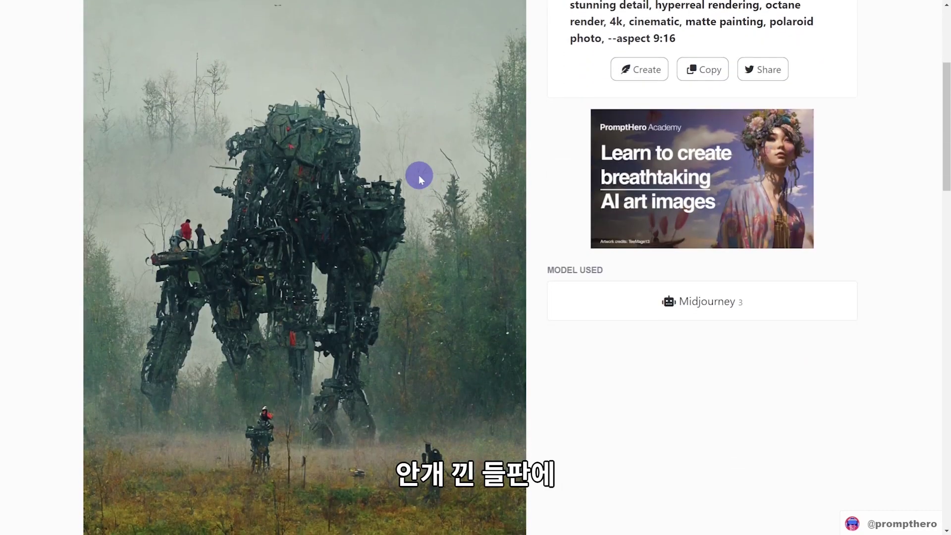
scroll(452, 272, "up", 2)
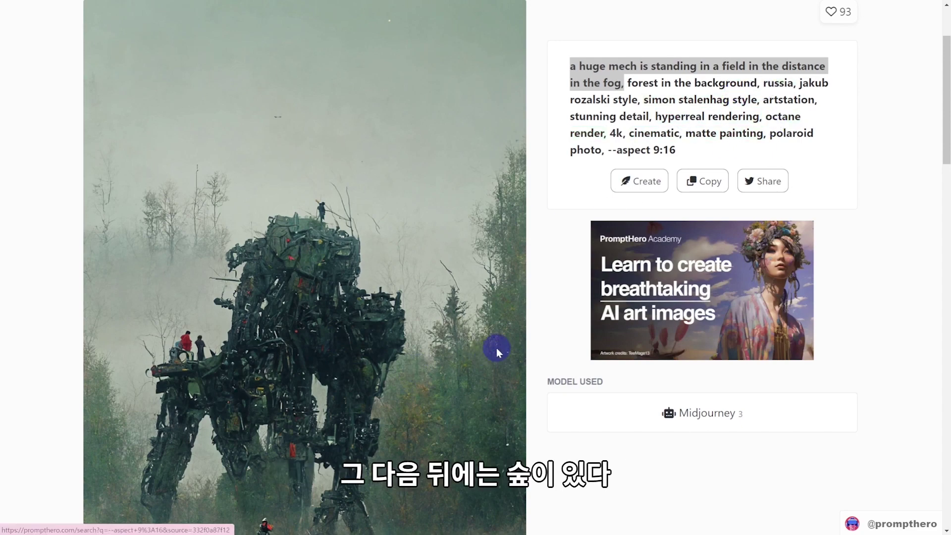
scroll(454, 218, "down", 2)
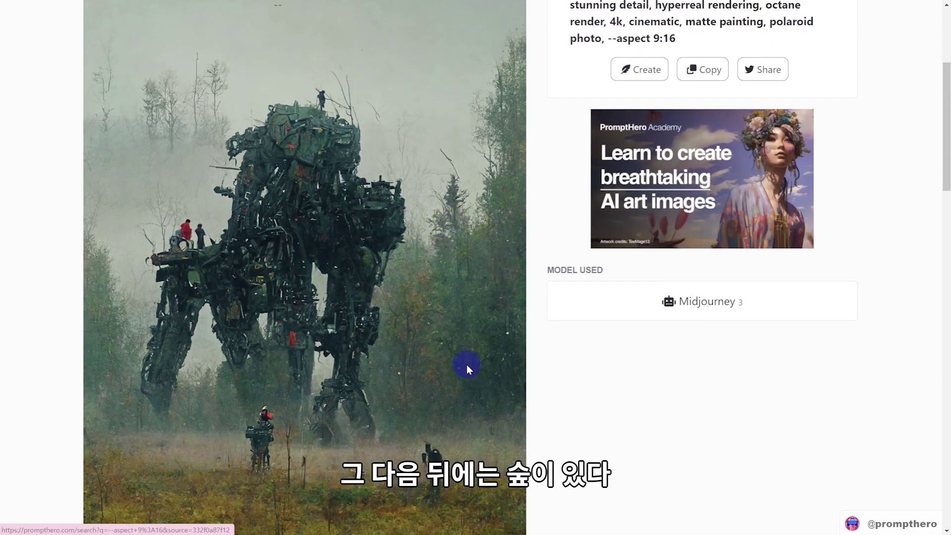
scroll(358, 228, "up", 3)
left_click_drag(624, 140, 754, 139)
left_click(694, 84)
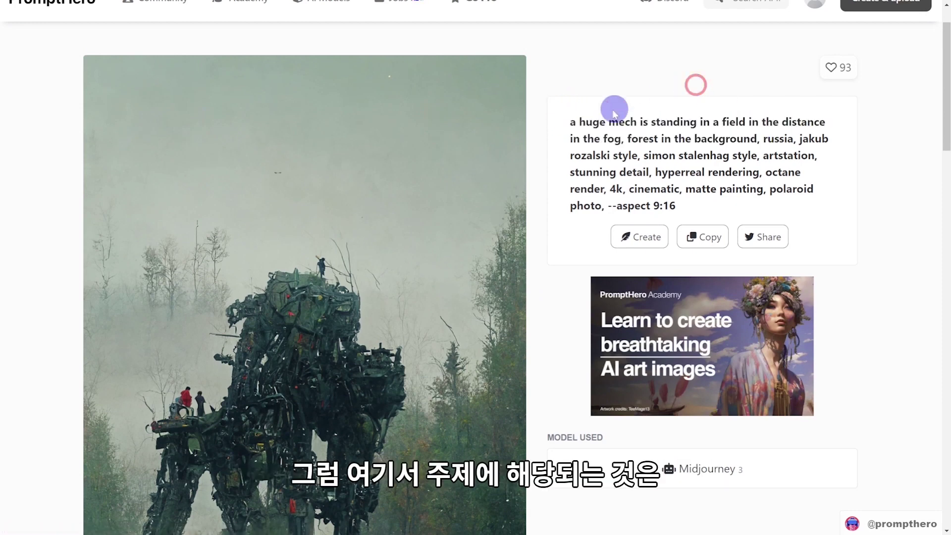
- Highlight the opening mech phrase of the prompt to point out its subject
left_click_drag(553, 123, 597, 125)
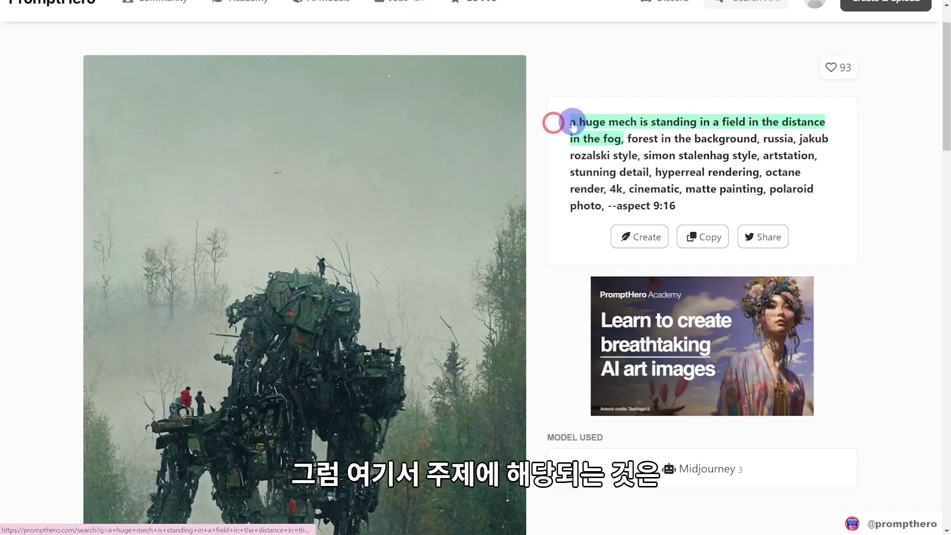
left_click(597, 93)
left_click_drag(561, 112, 627, 131)
left_click(642, 90)
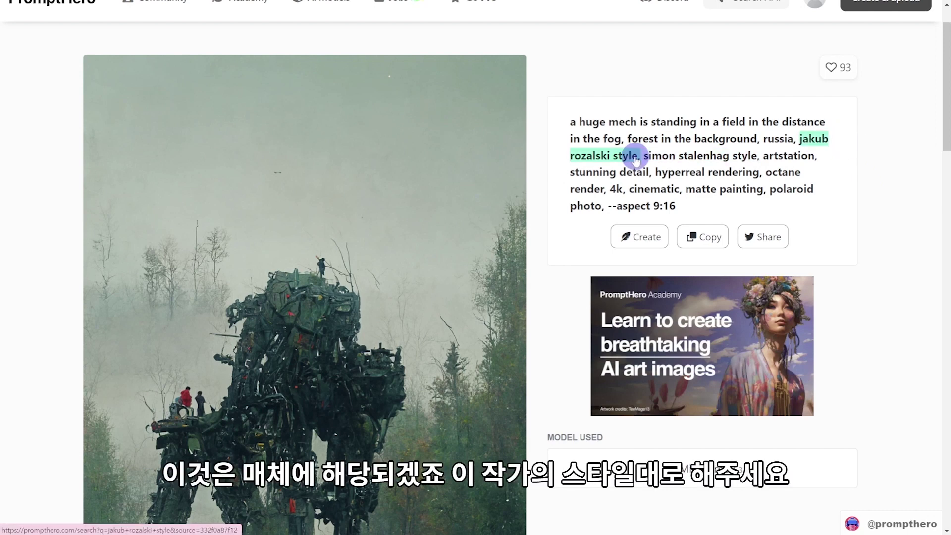
- Highlight the artist reference "simon stalenhag", followed by the quality keywords "stunning detail, hyperreal rendering,"
left_click_drag(731, 156, 642, 156)
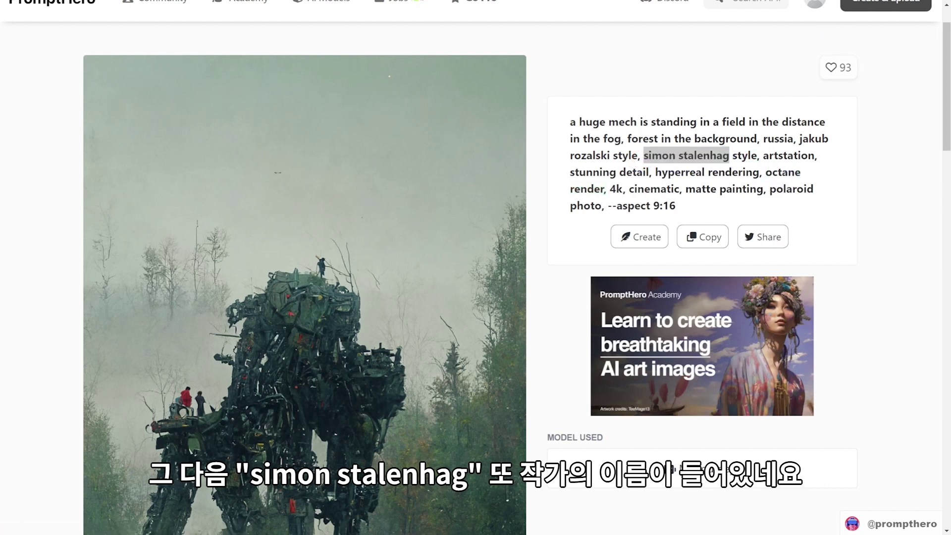
left_click_drag(559, 174, 766, 172)
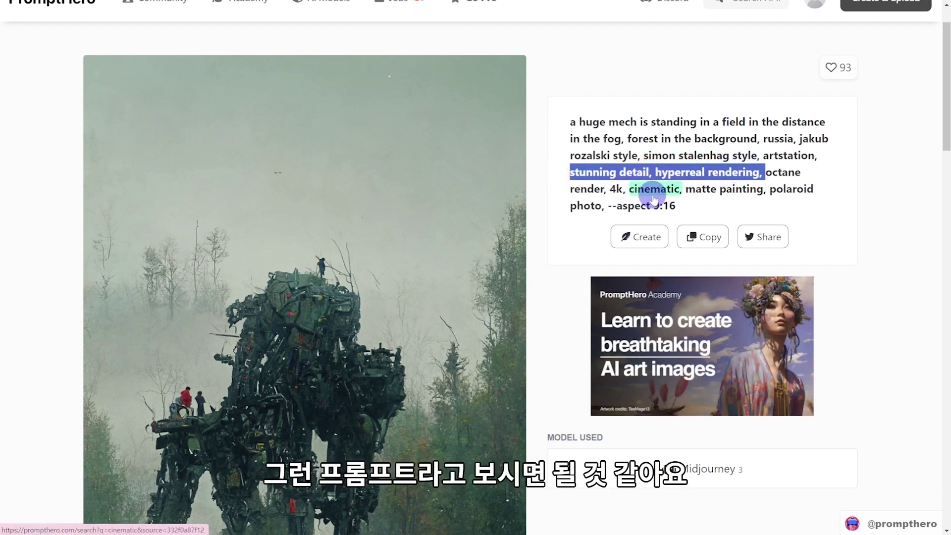
left_click(836, 206)
left_click_drag(562, 172, 765, 173)
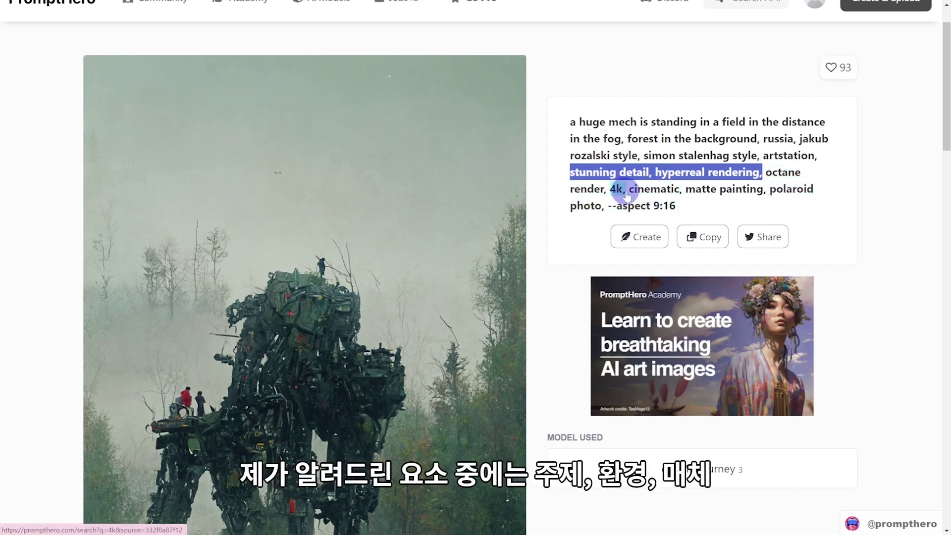
- Highlight the mech prompt from its beginning through "jakub rozalski style," and look over the image again
left_click_drag(566, 113, 644, 159)
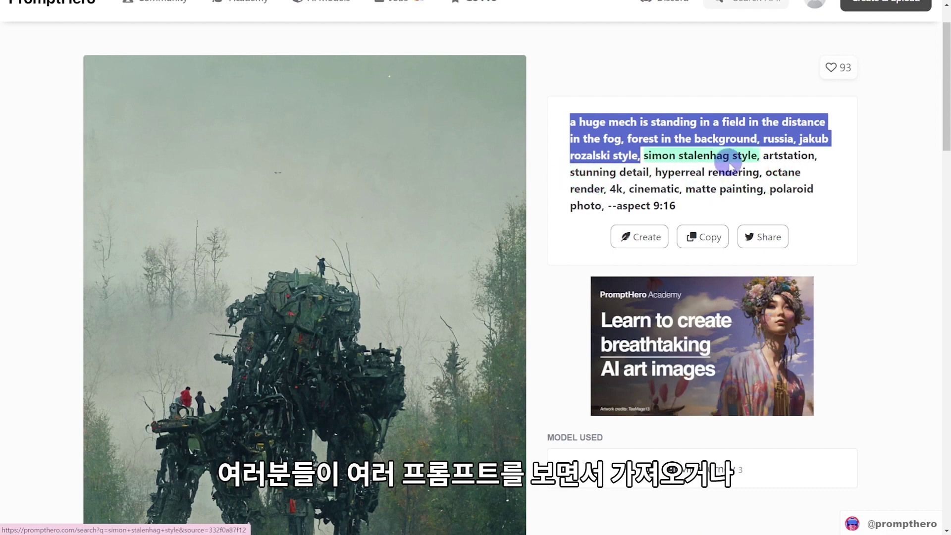
scroll(912, 325, "down", 7)
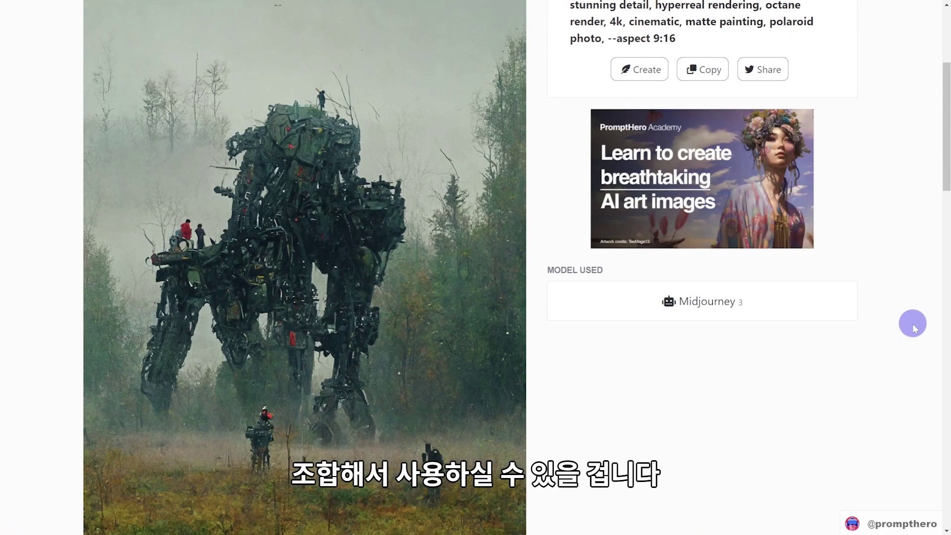
left_click(847, 373)
scroll(887, 94, "up", 8)
left_click(902, 208)
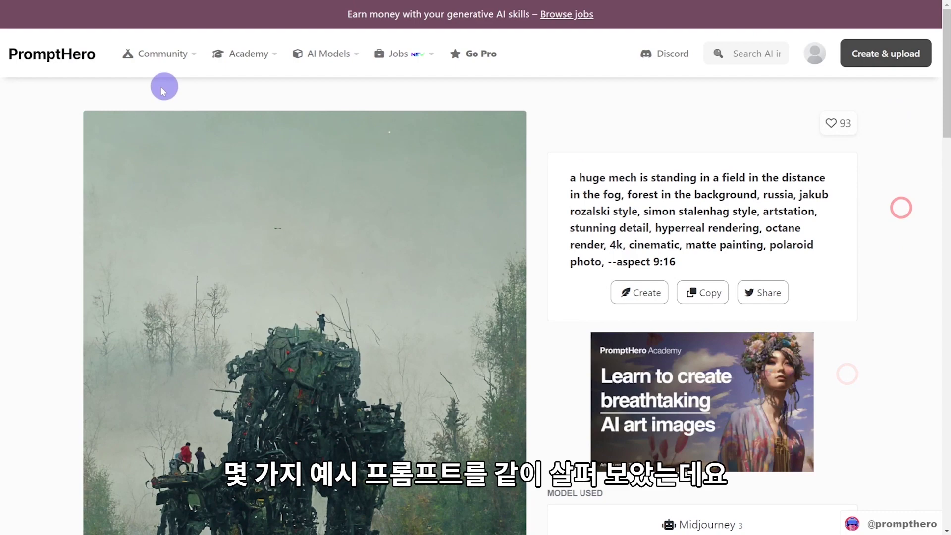
- Highlight the entire mech prompt, including "--aspect 9:16", and review it alongside the image
scroll(570, 223, "down", 1)
left_click_drag(692, 204, 557, 117)
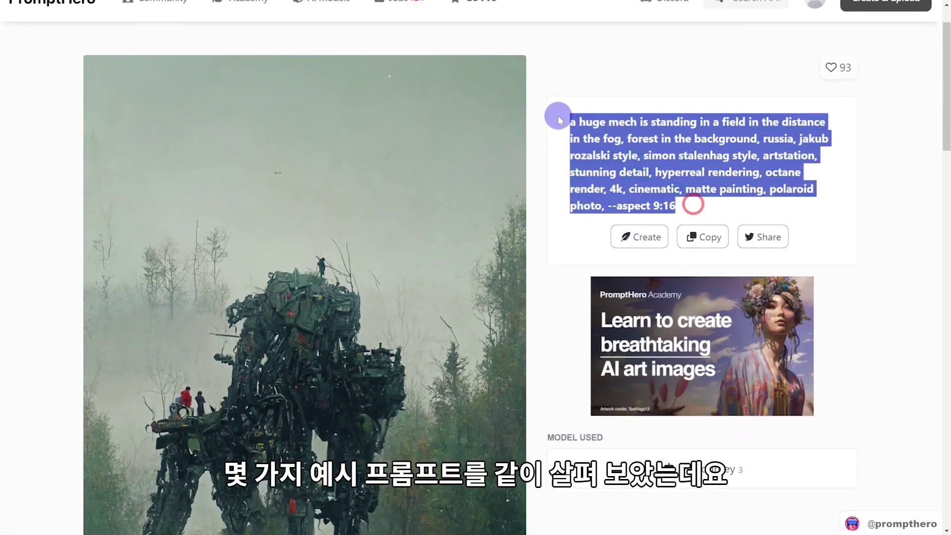
left_click(573, 97)
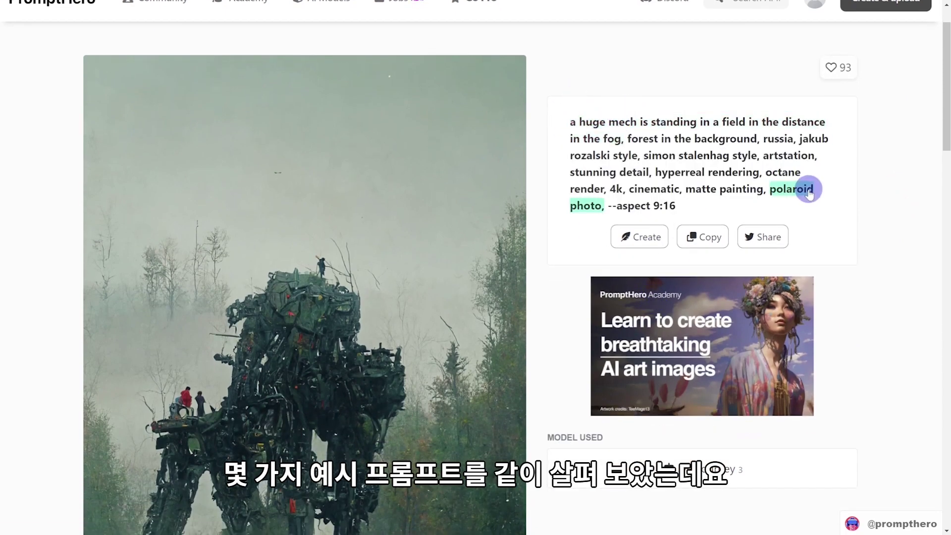
scroll(368, 287, "down", 2)
scroll(763, 198, "up", 2)
left_click_drag(706, 206, 722, 219)
left_click(566, 112)
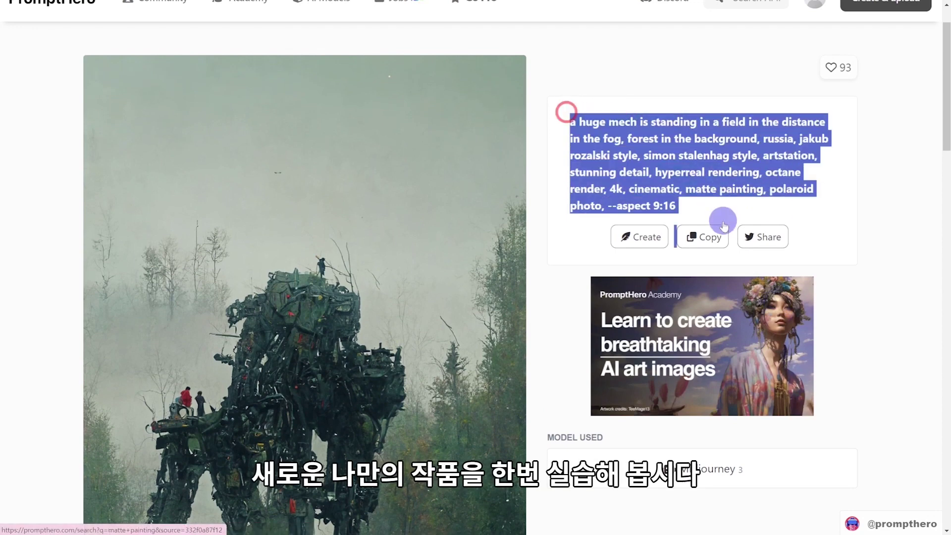